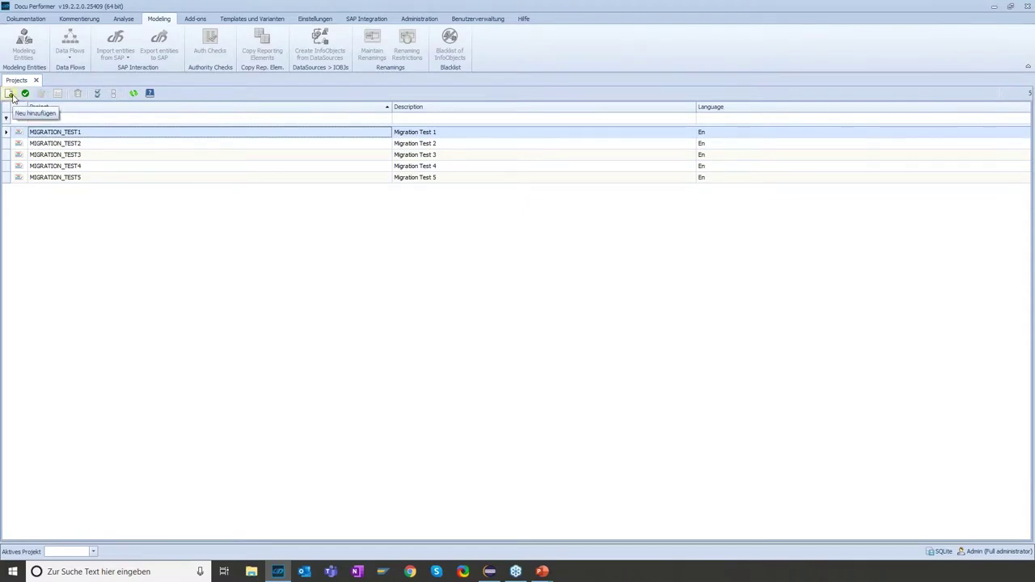
Start a new project named MIGRATION_DEMO with the description 'Migration Demo'
click(10, 94)
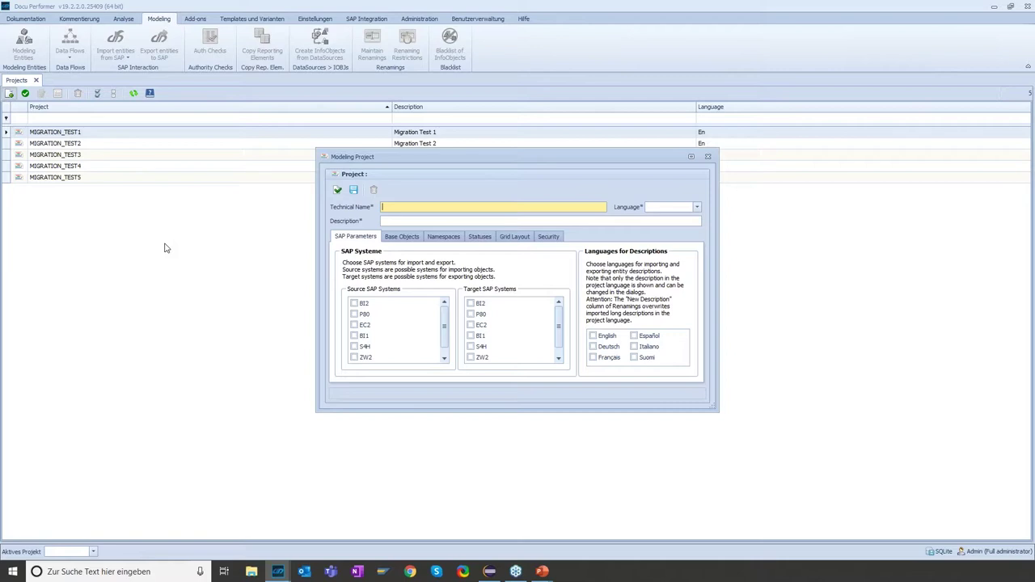
text(MIGRATION_DEMO)
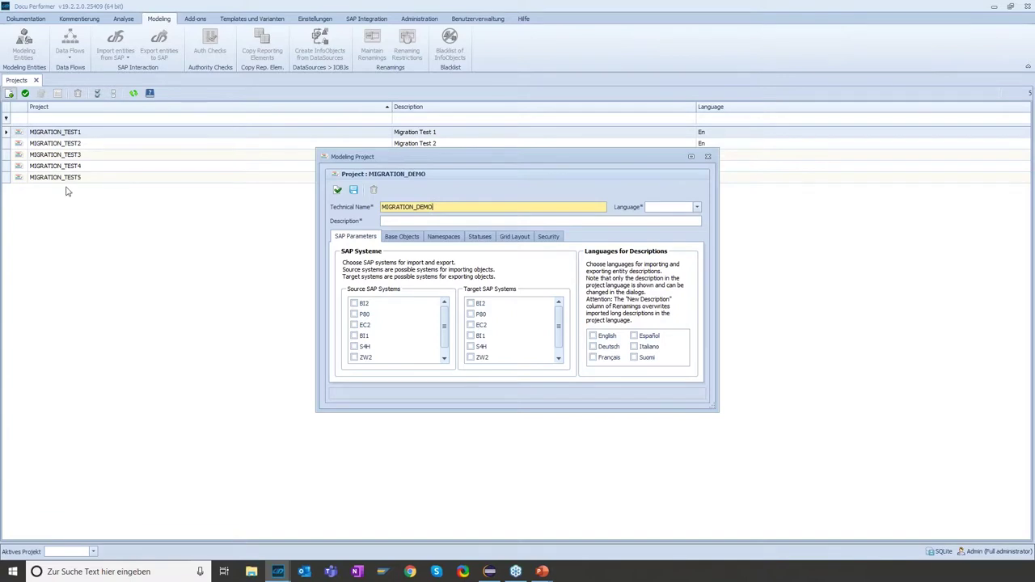
click(409, 220)
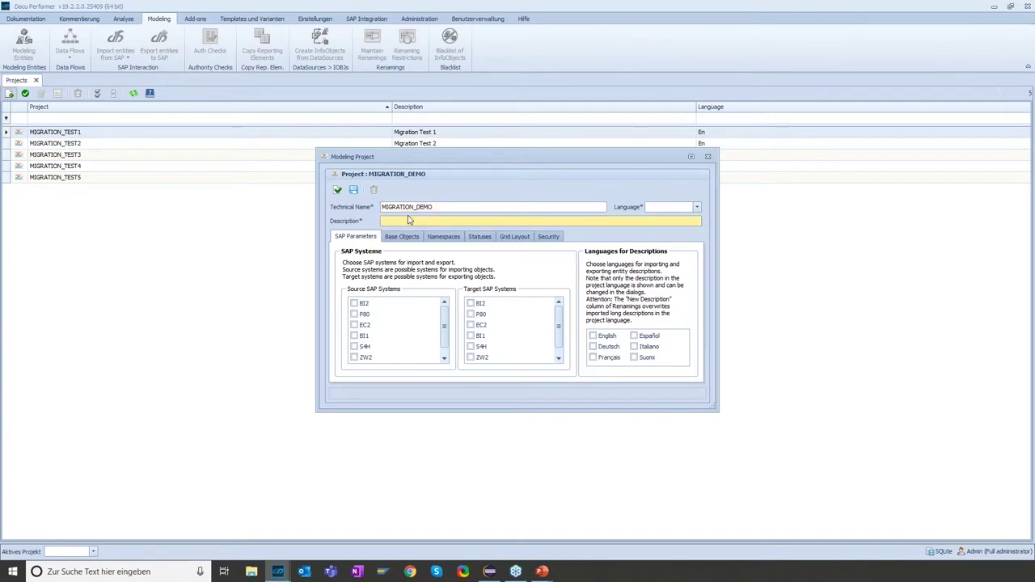
text(Migration Demo)
drag(445, 318, 443, 318)
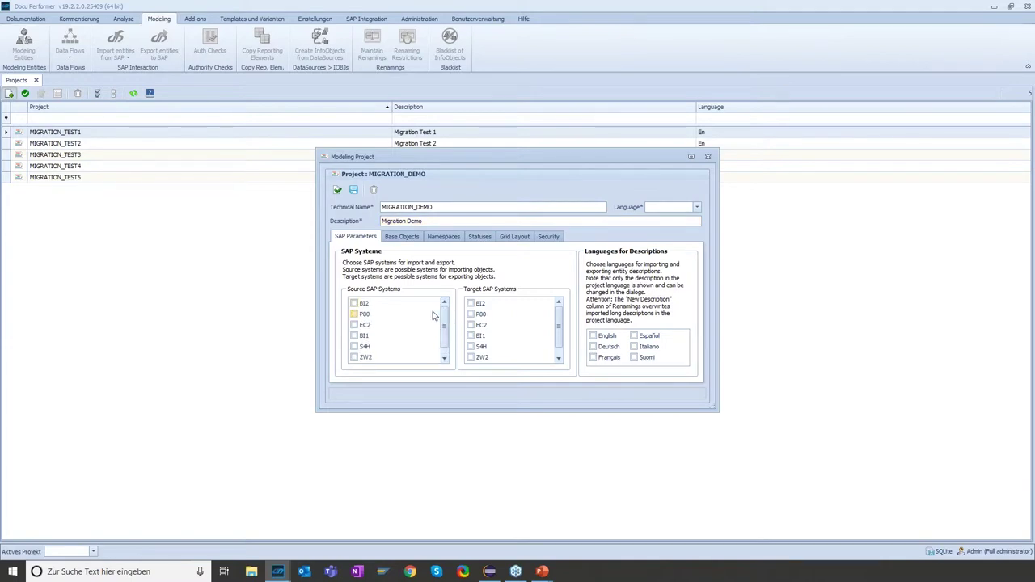
Select BI2 as source and ZW2 as target, set language to English, and view base objects
click(354, 303)
scroll(559, 316, down, 1)
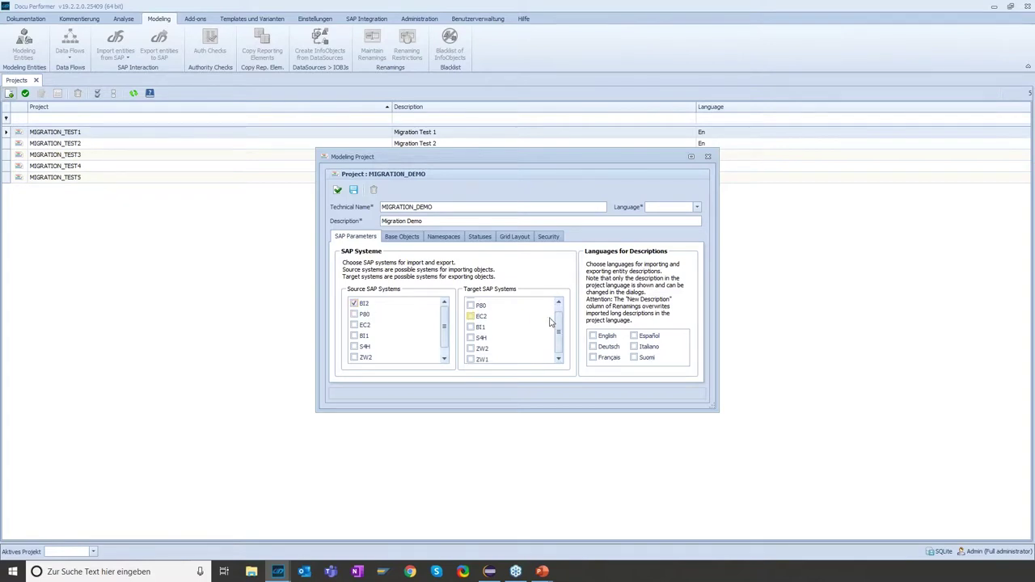
click(481, 351)
click(663, 210)
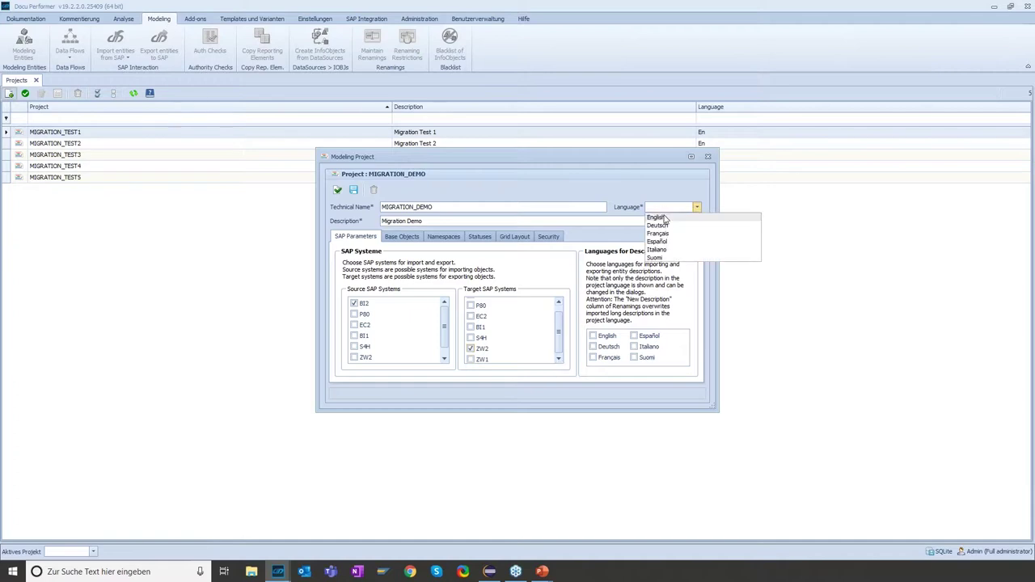
click(665, 216)
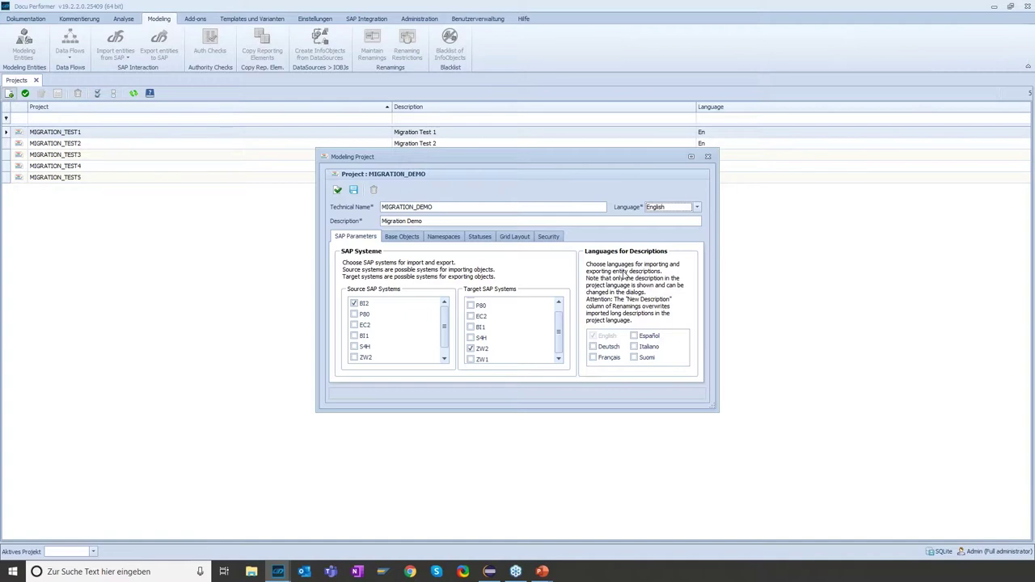
click(413, 242)
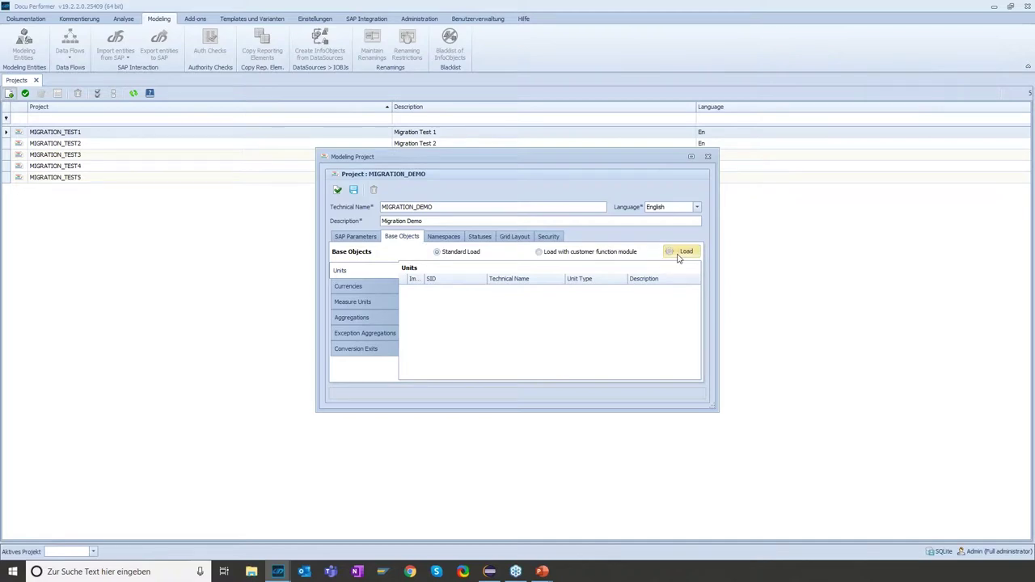
Load base objects by logging into the BI2 system with the user name and password
click(678, 255)
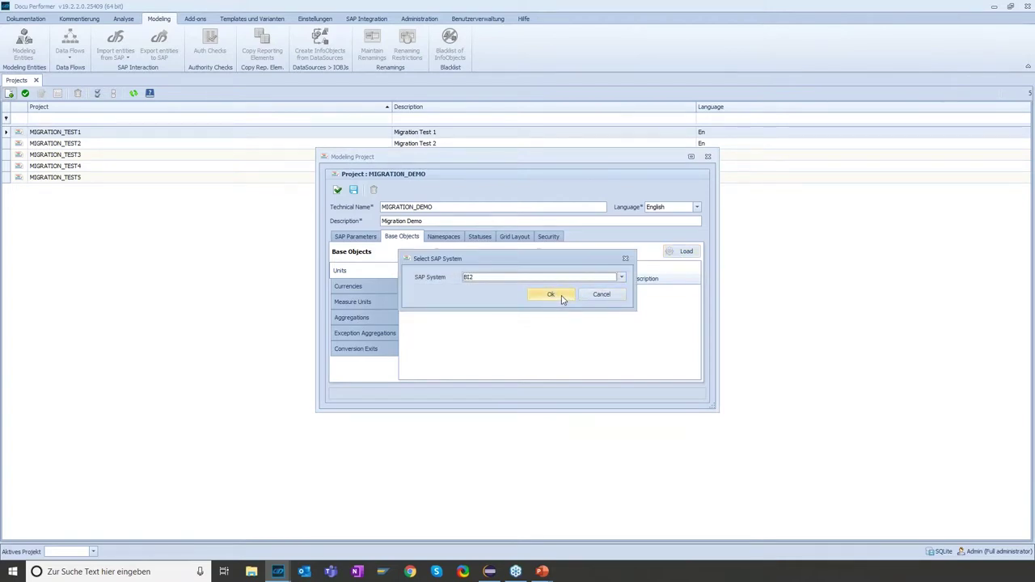
click(562, 296)
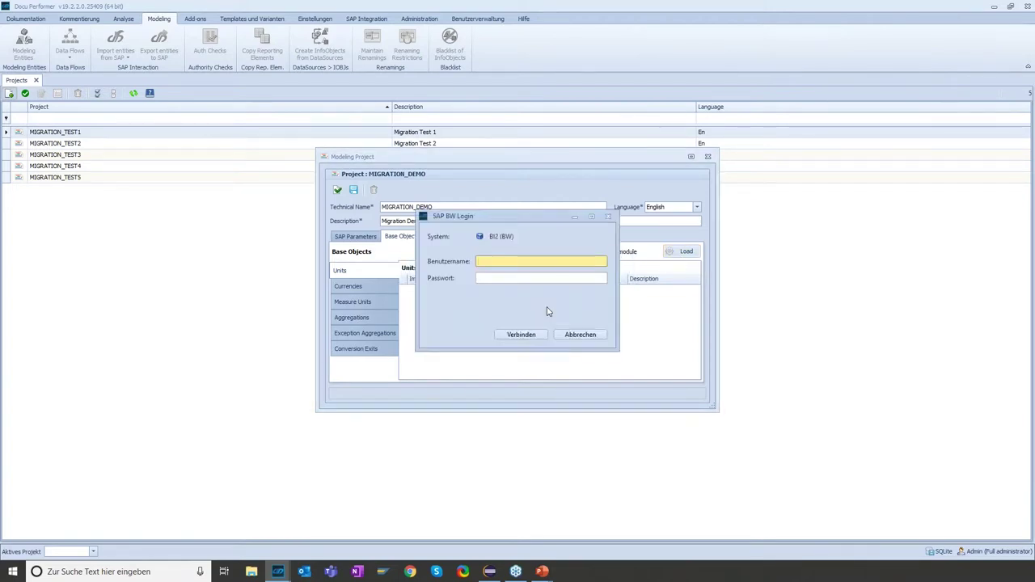
key(Tab)
text(********)
key(Return)
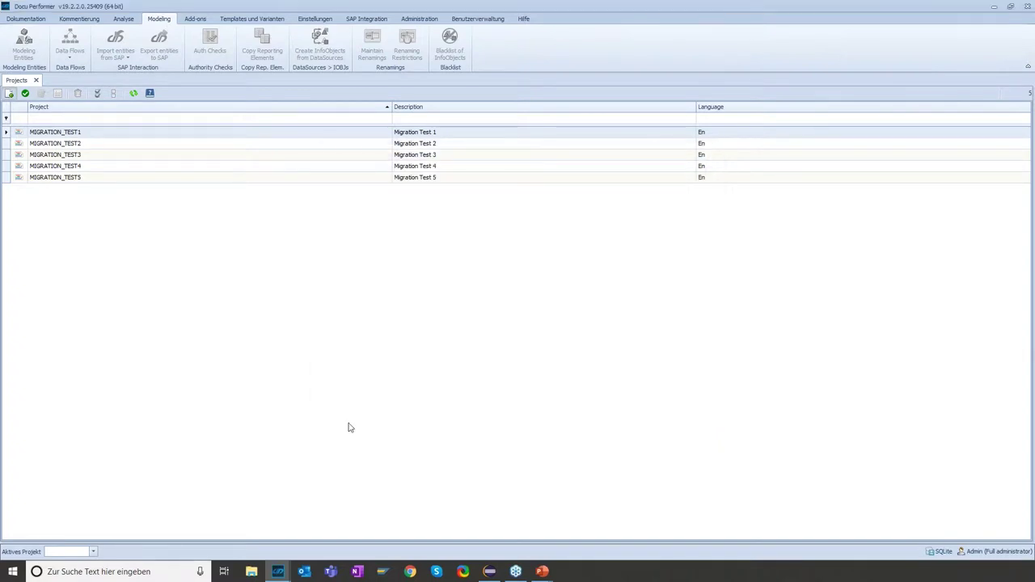
Return to the SAP parameters, validate the project settings and save the project
mouse_move(278, 571)
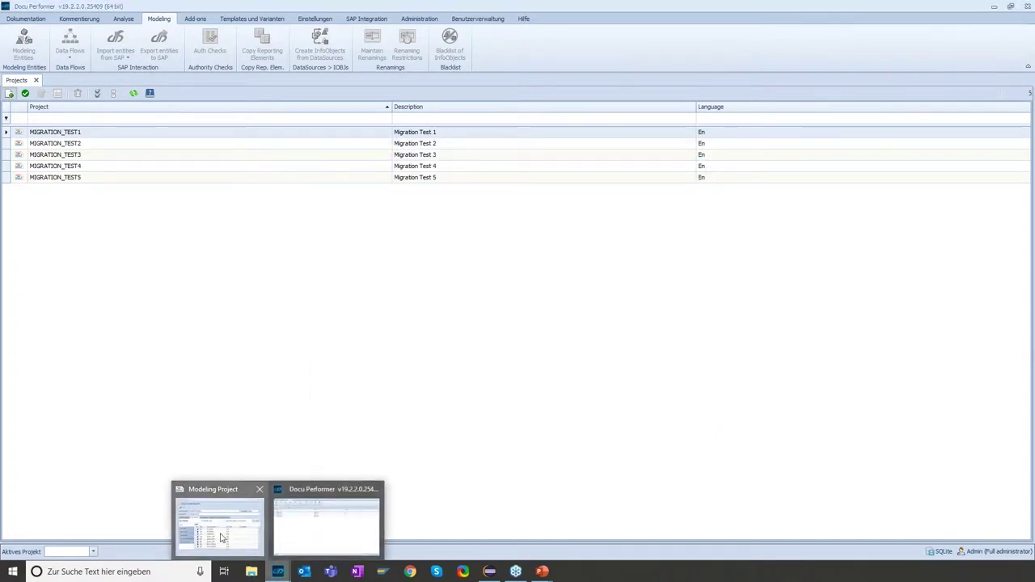
click(223, 537)
click(356, 236)
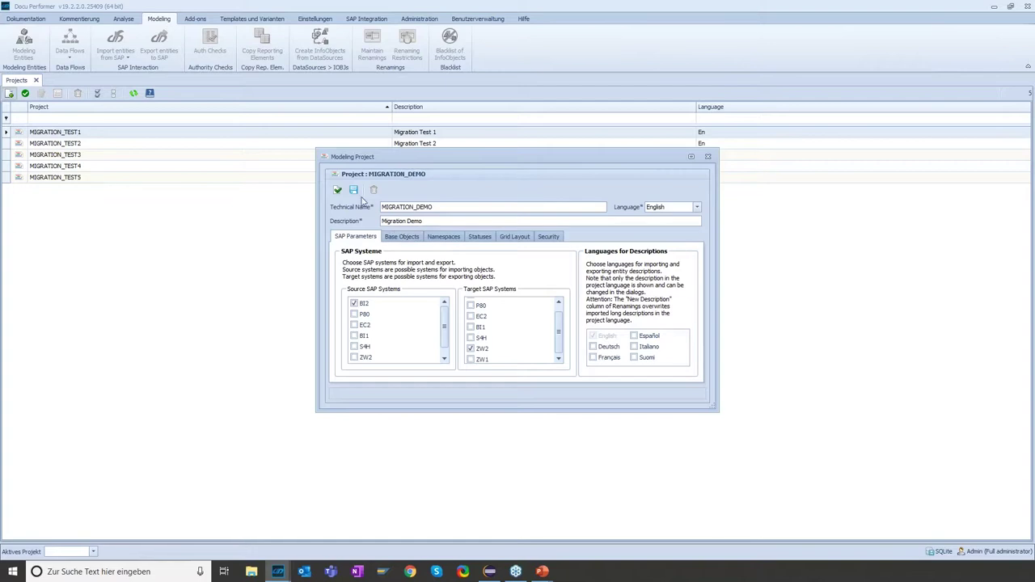
click(339, 191)
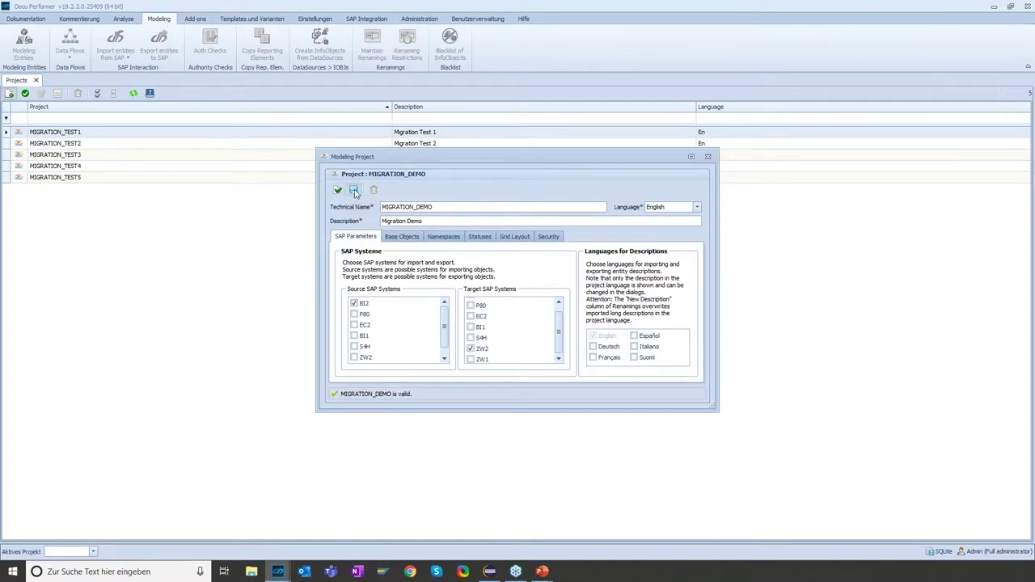
click(355, 191)
Confirm the save and open the project's empty Renamings list
click(491, 298)
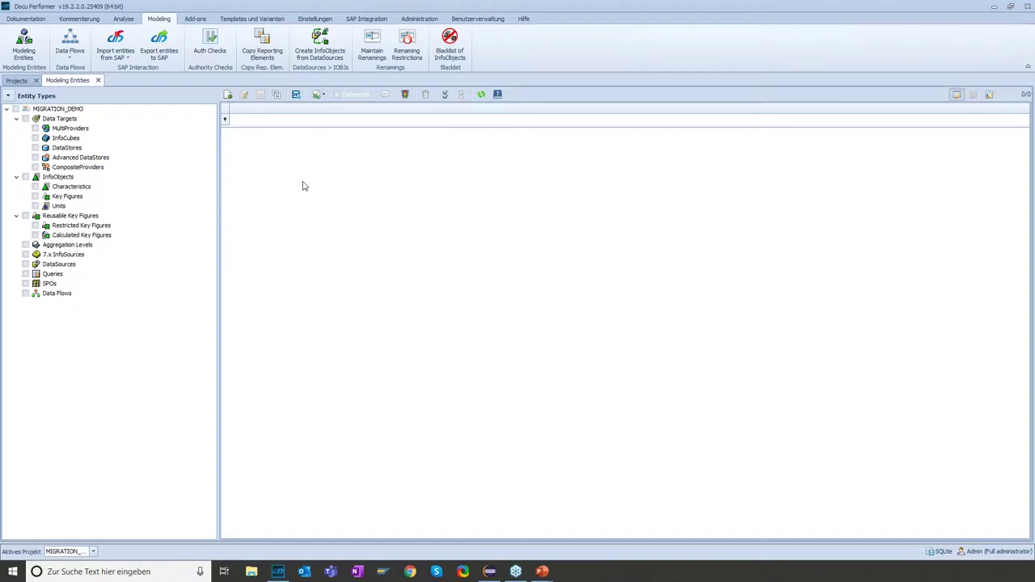
click(372, 55)
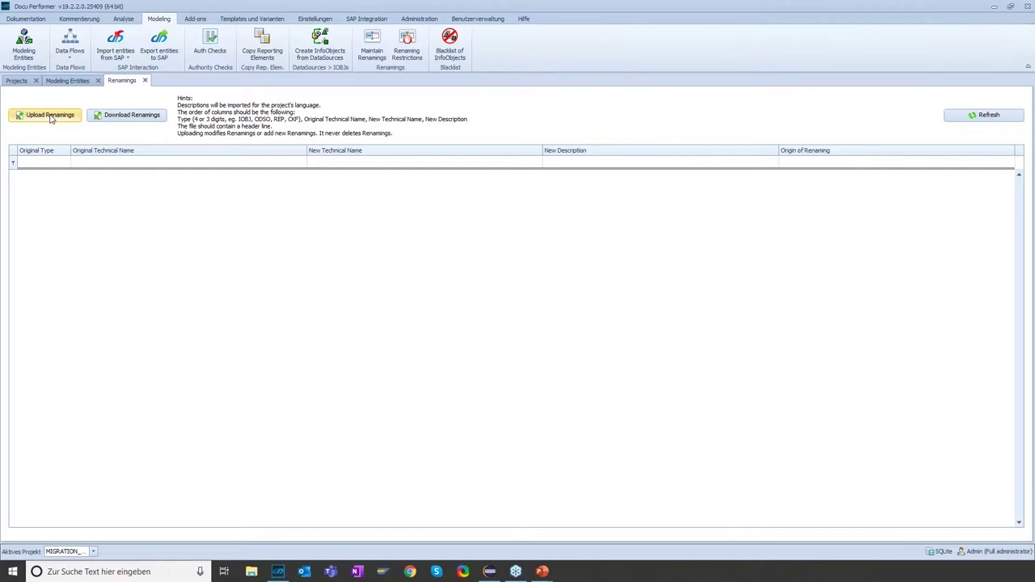
Upload the 'ModelingRenamings - BI2' file and review the MPRO and two CUBE renaming entries
click(50, 115)
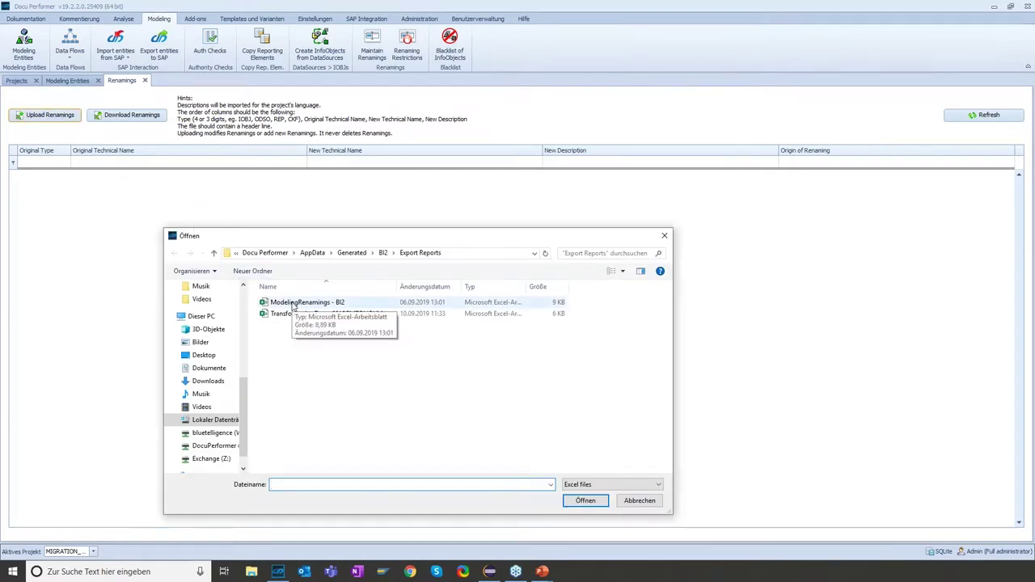
click(294, 305)
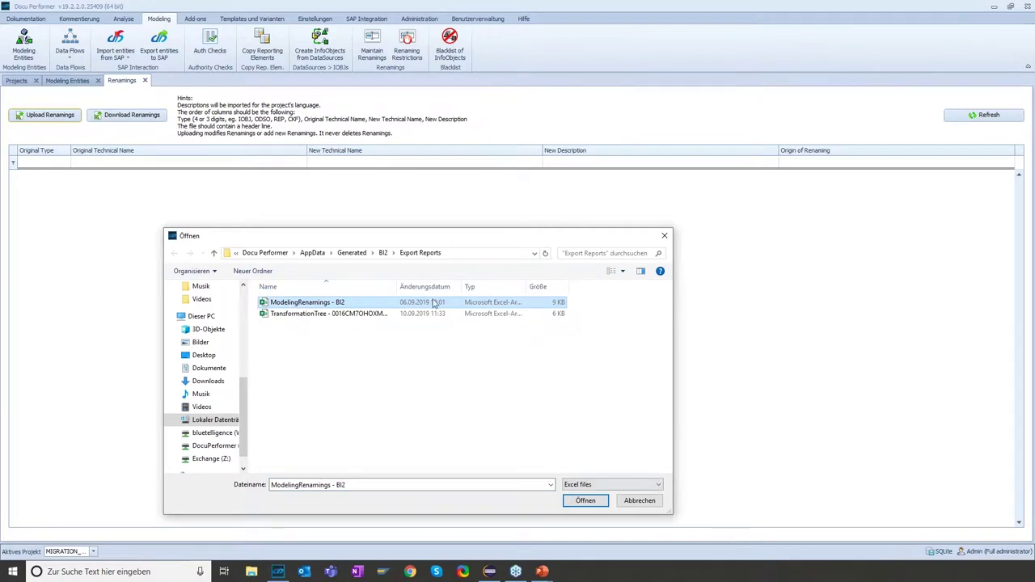
double_click(331, 306)
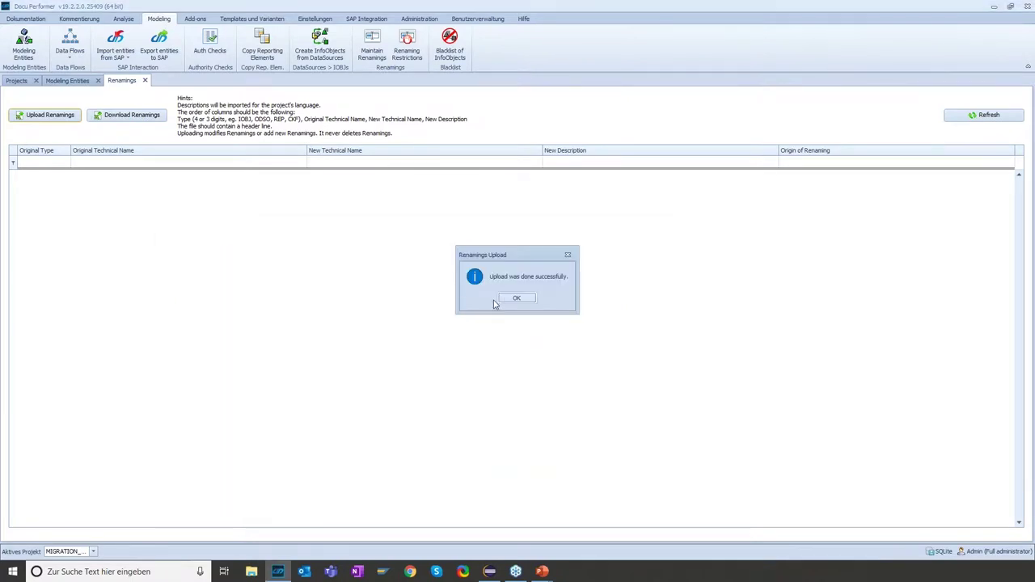
click(505, 299)
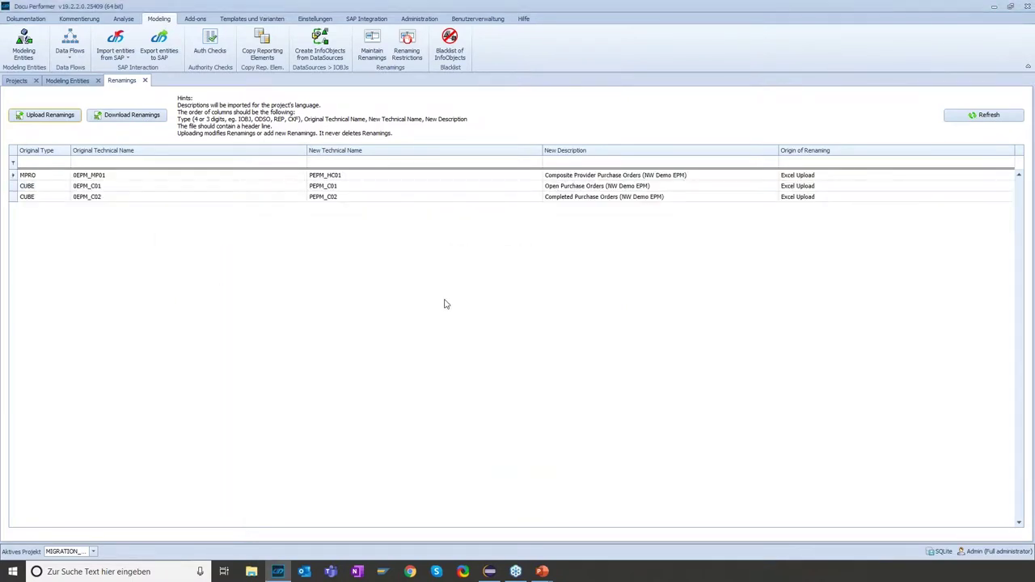
click(37, 177)
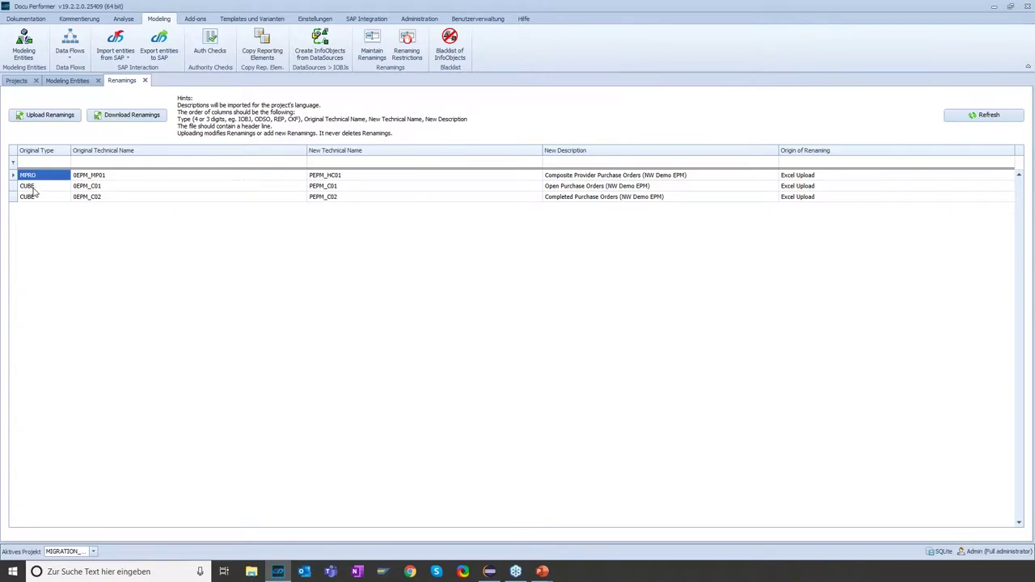
click(35, 188)
click(36, 199)
Sort by original technical name and review new names and descriptions for 0EPM_C01, 0EPM_C02 and 0EPM_MP01
click(115, 153)
click(93, 178)
click(94, 197)
click(95, 186)
click(99, 178)
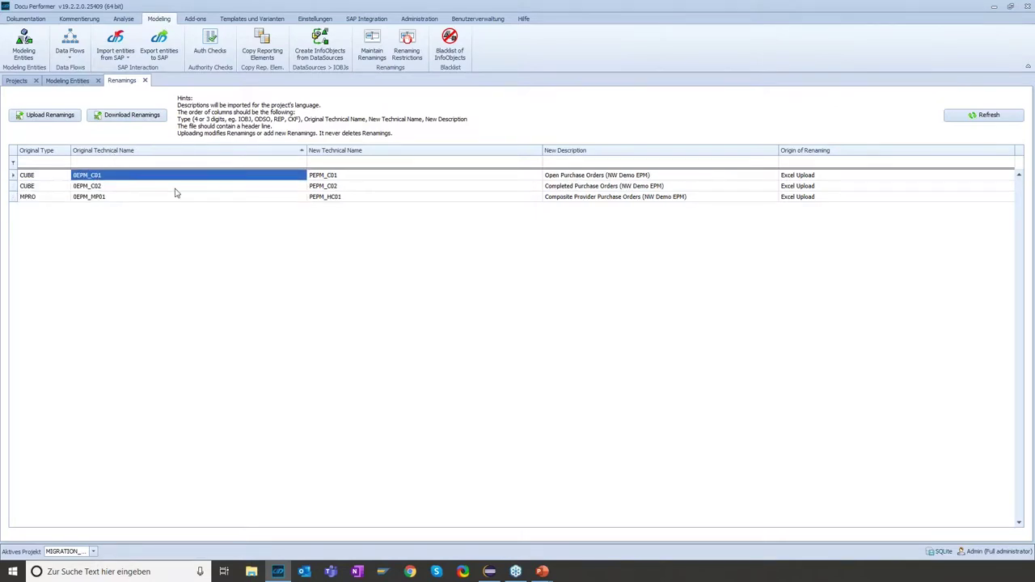
click(329, 177)
click(328, 188)
click(334, 198)
click(334, 186)
click(490, 178)
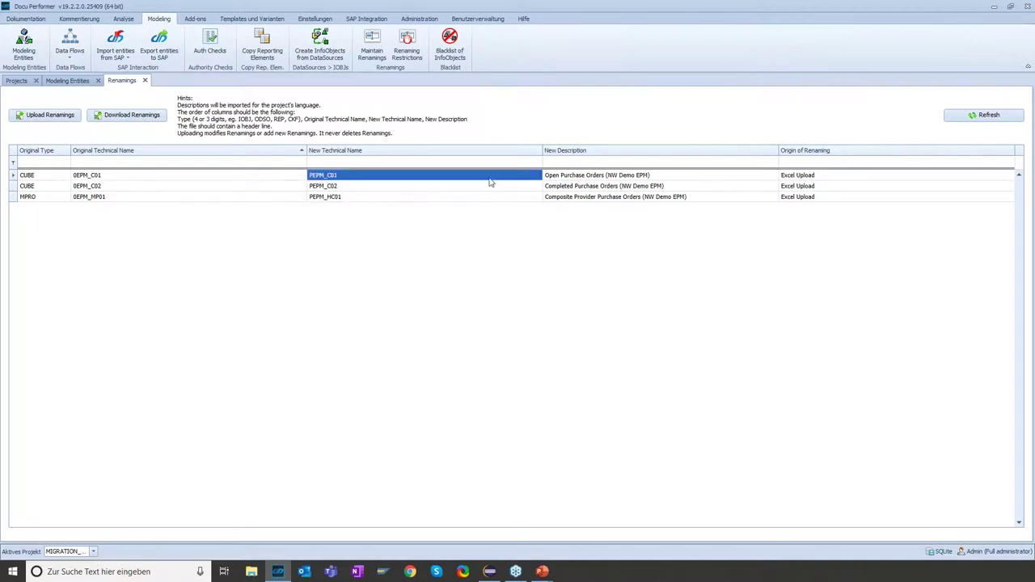
click(557, 178)
click(568, 191)
click(570, 196)
click(572, 187)
click(573, 177)
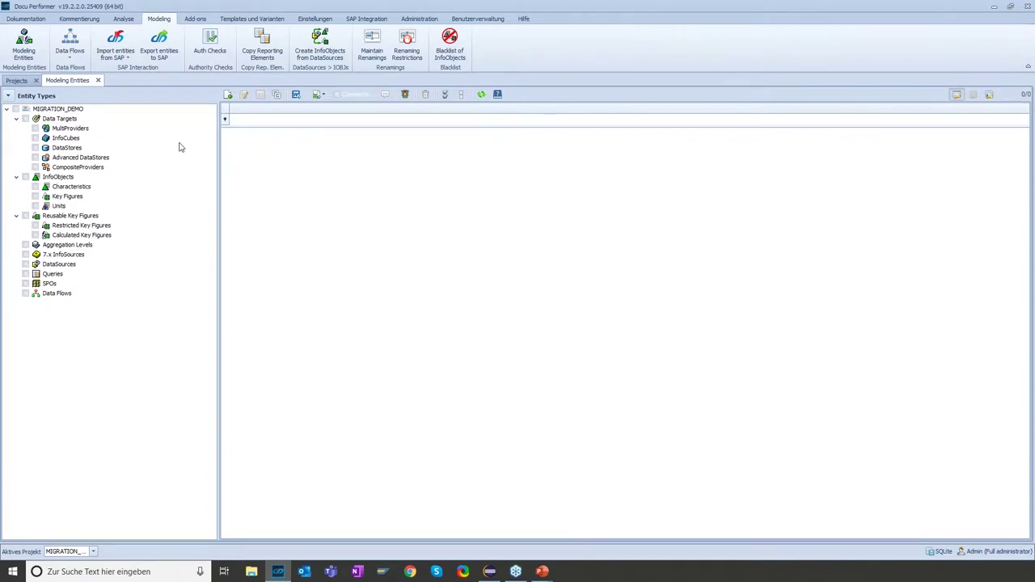
Start an InfoProvider import from SAP with BI2 as the source system
click(128, 61)
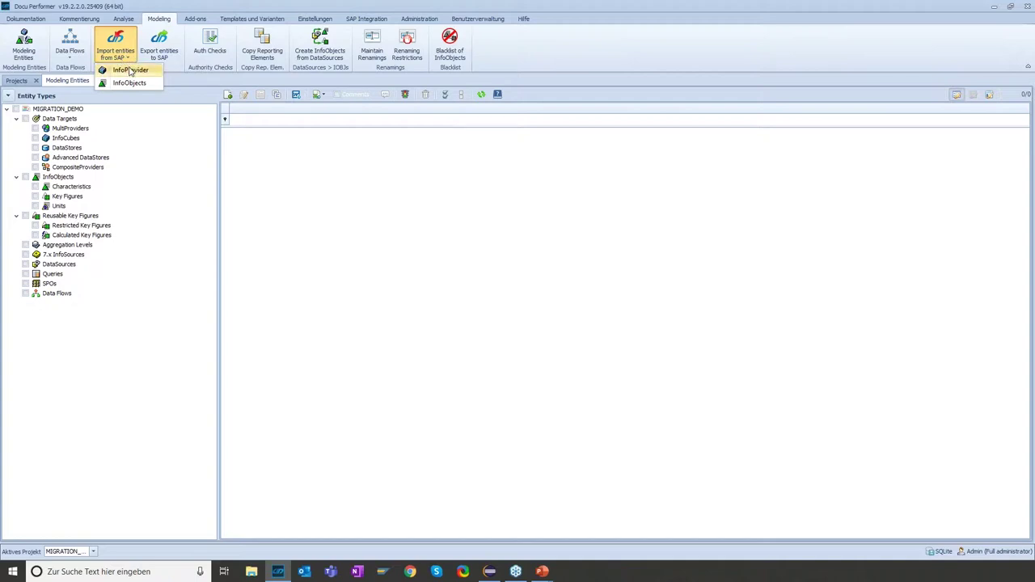
click(130, 72)
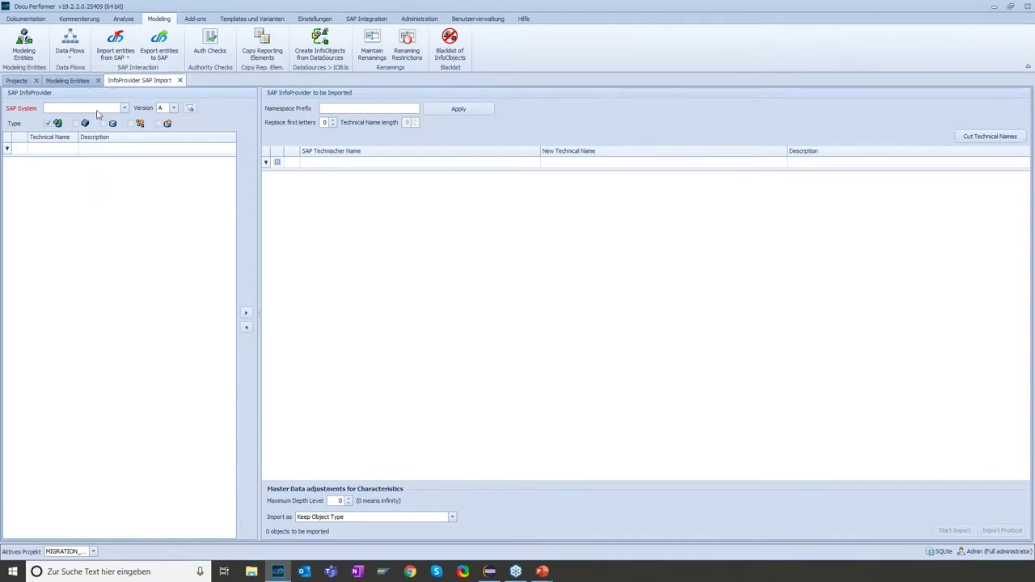
click(123, 107)
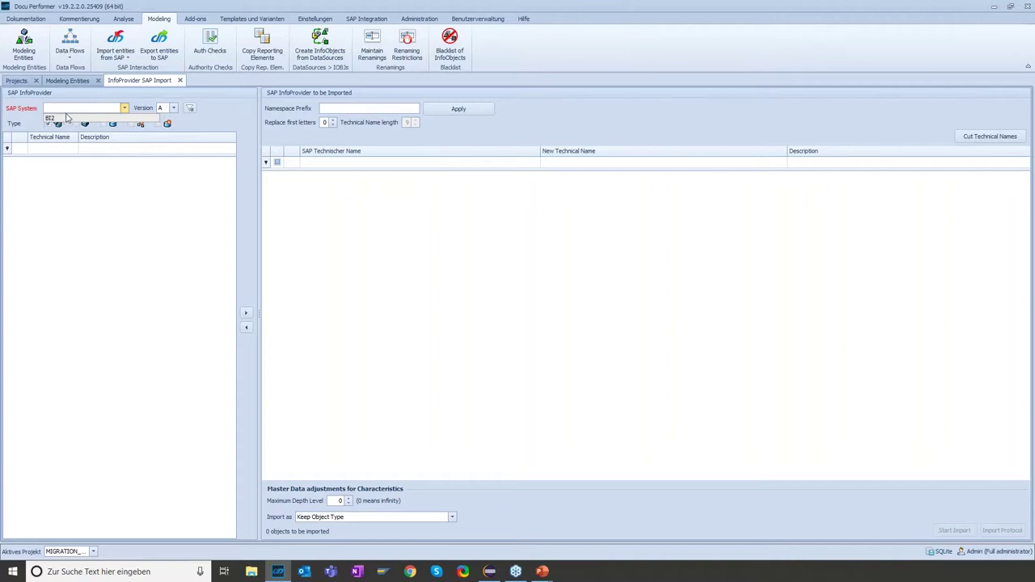
click(59, 119)
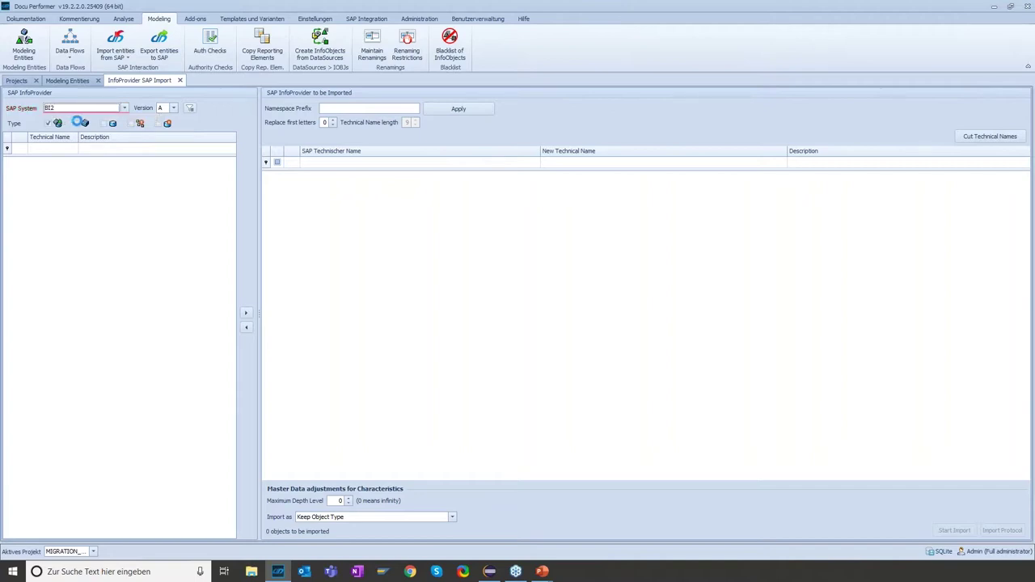
Filter InfoProviders by '0EPm' and add 0EPM_MP01 to the objects to be imported
click(57, 147)
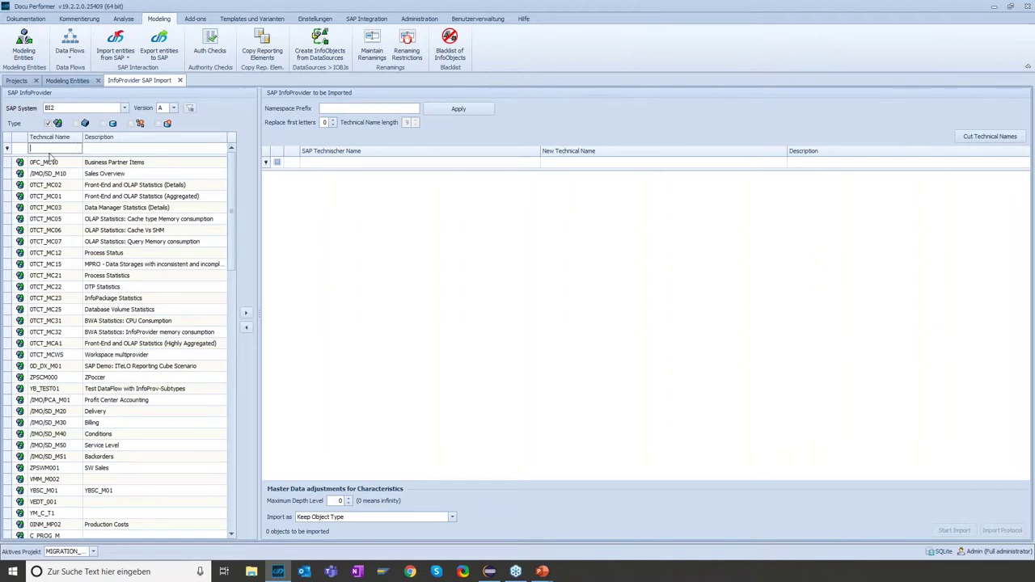
text(0EPm)
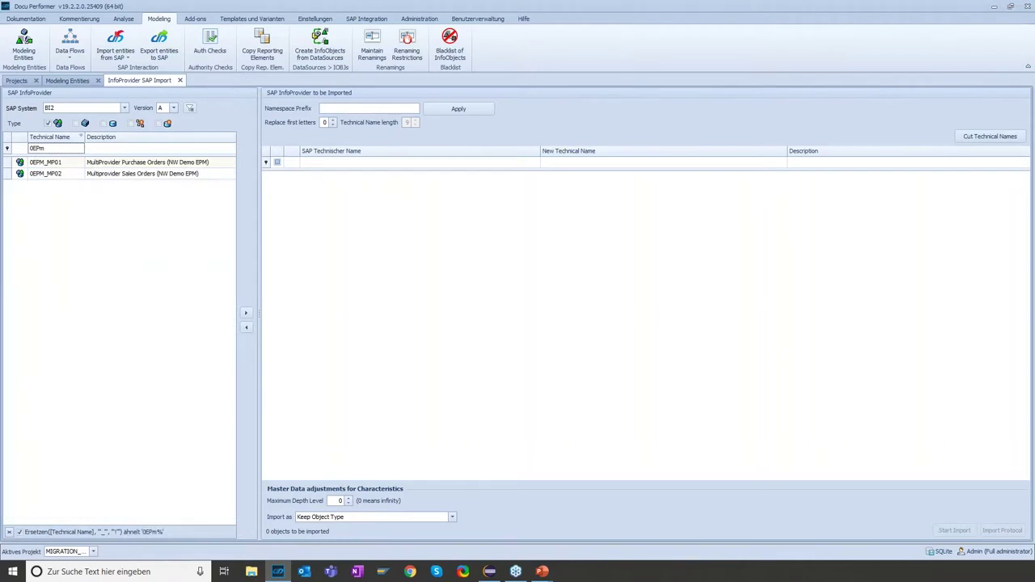
click(58, 164)
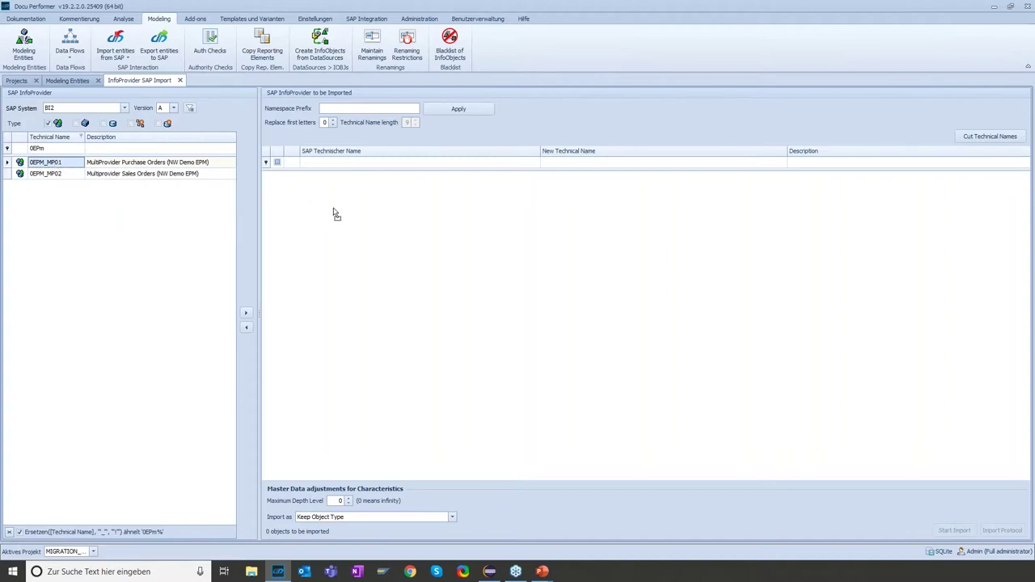
drag(336, 213, 338, 215)
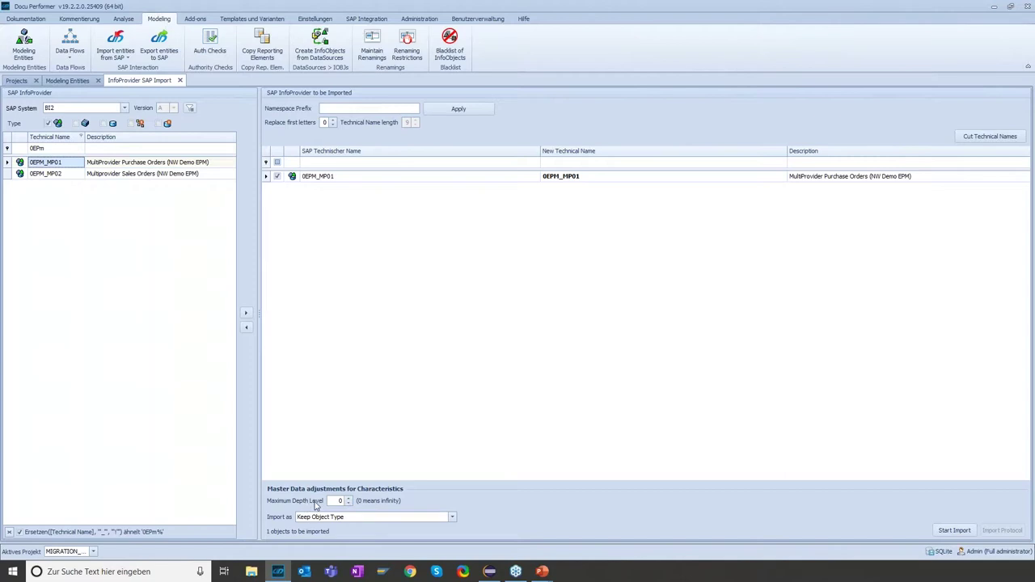
Set 0EPM_MP01 to import as BW/4HANA object types and start the import
click(340, 503)
click(338, 517)
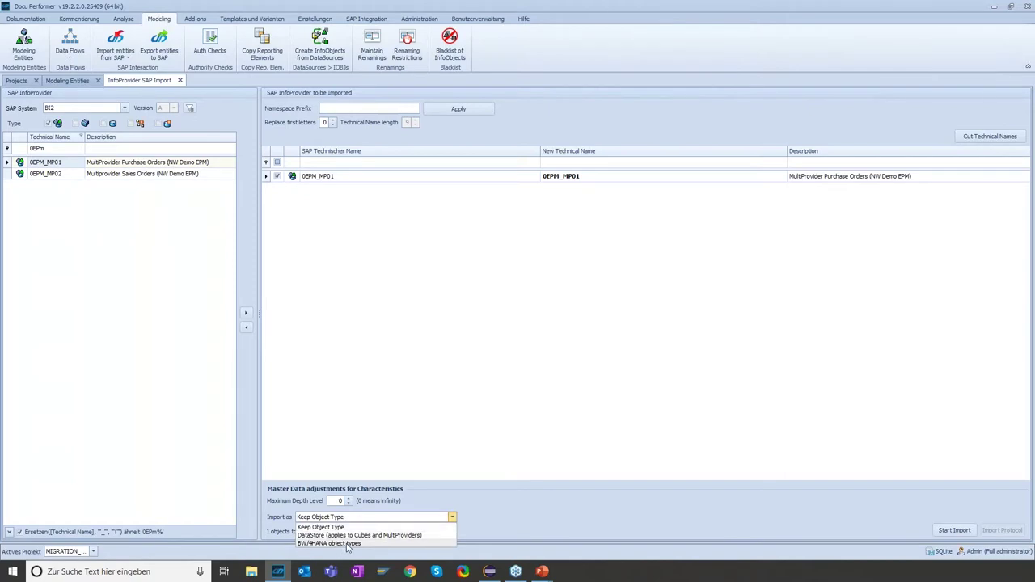
click(347, 543)
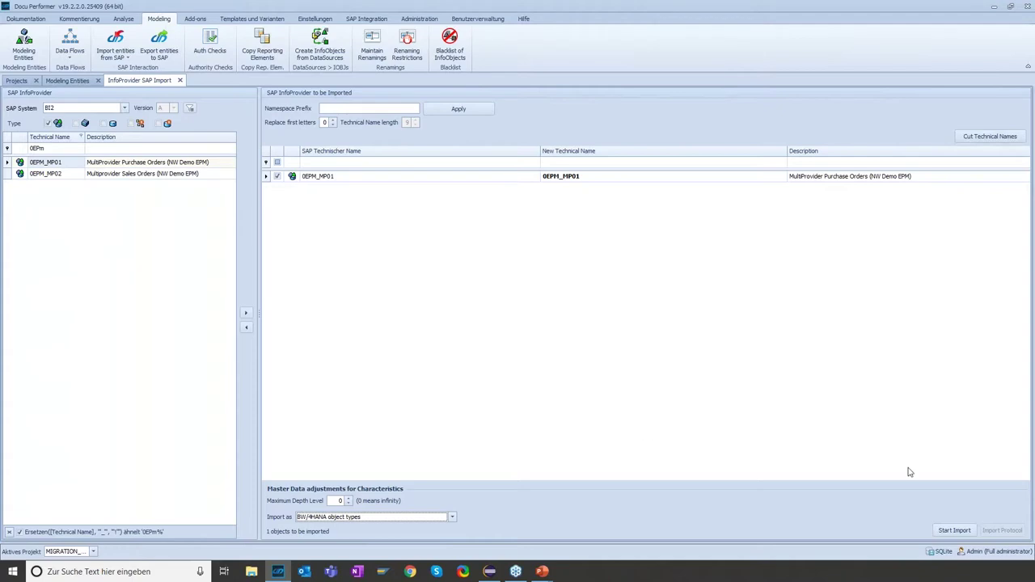
click(957, 531)
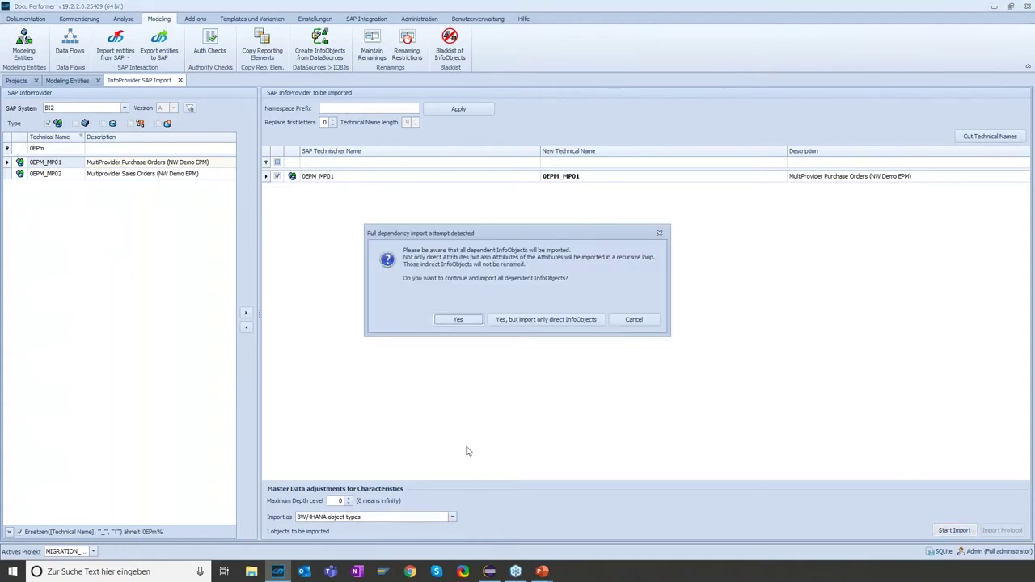
Accept dependent InfoObjects and default renamings, then save CompositeProvider PEPM_HC01 and close it
click(458, 320)
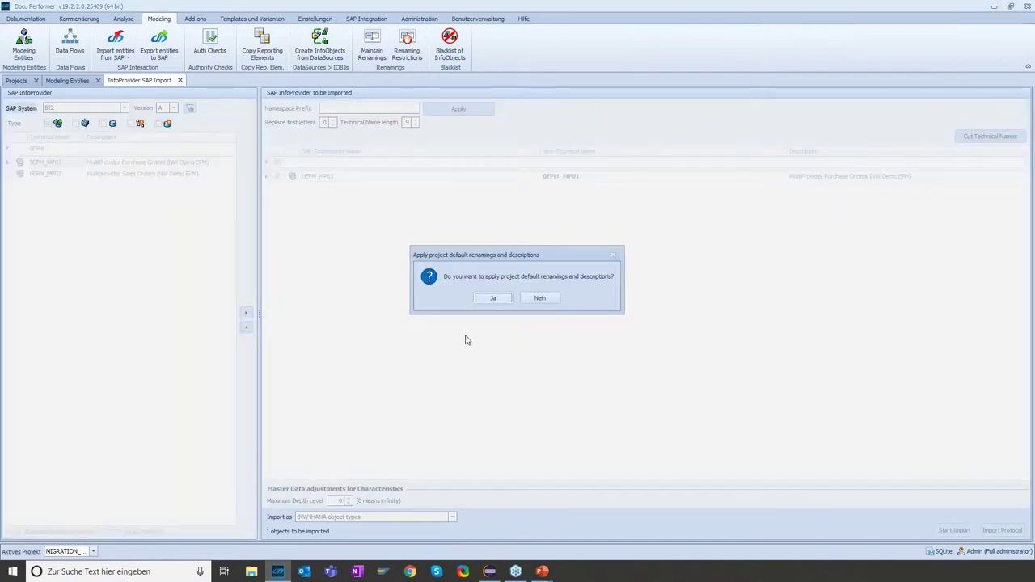
click(489, 298)
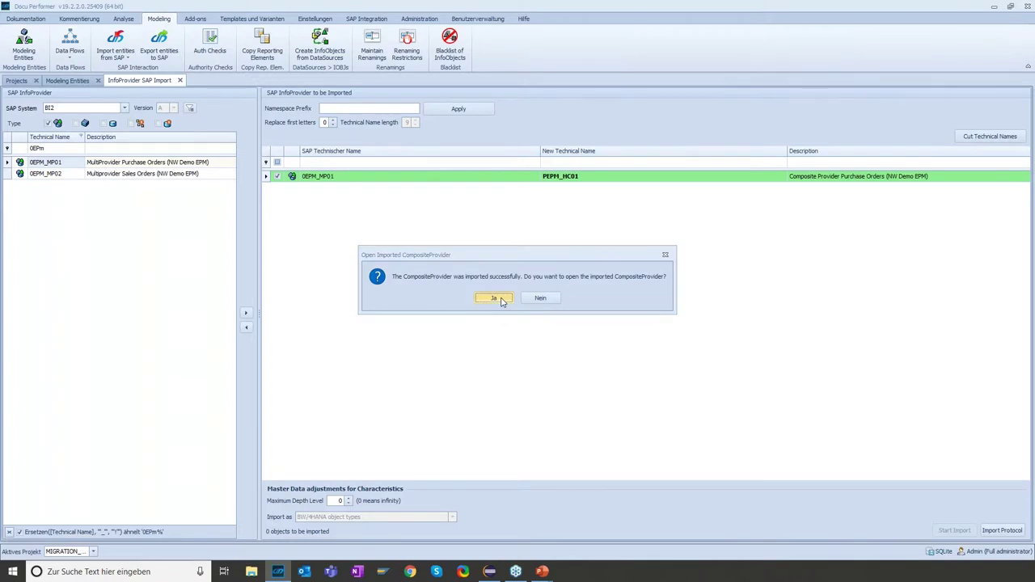
click(493, 298)
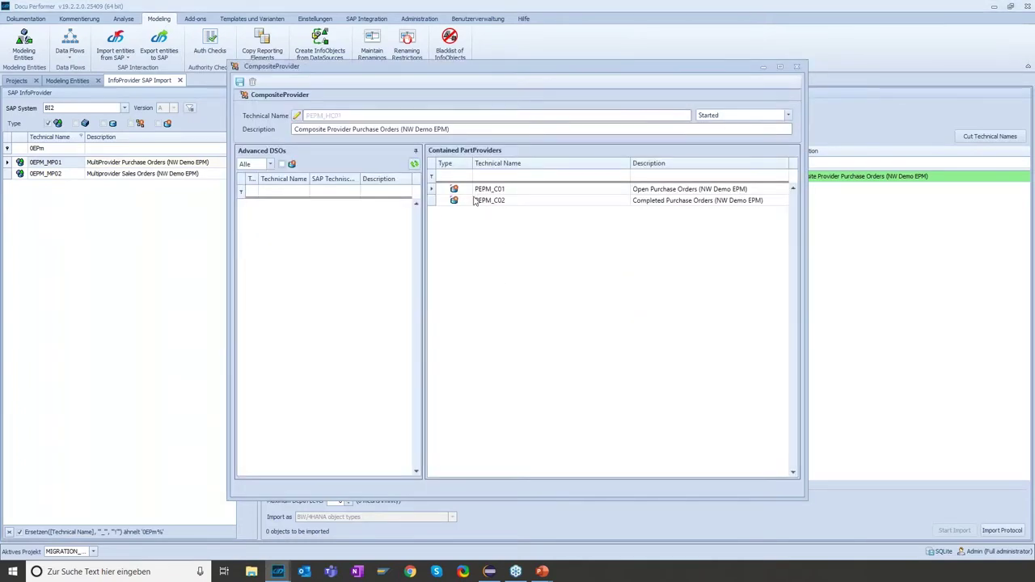
click(469, 202)
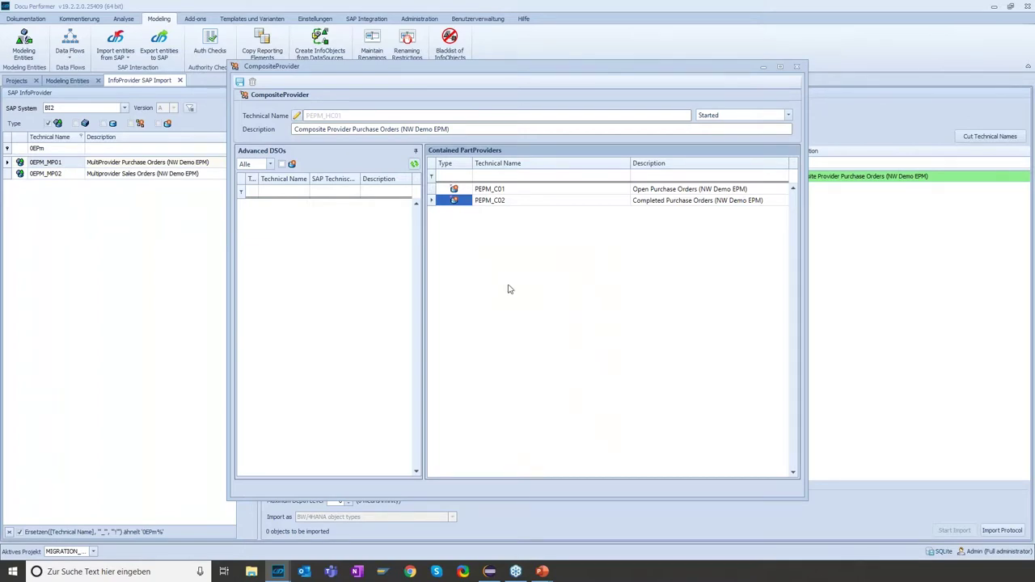
click(241, 83)
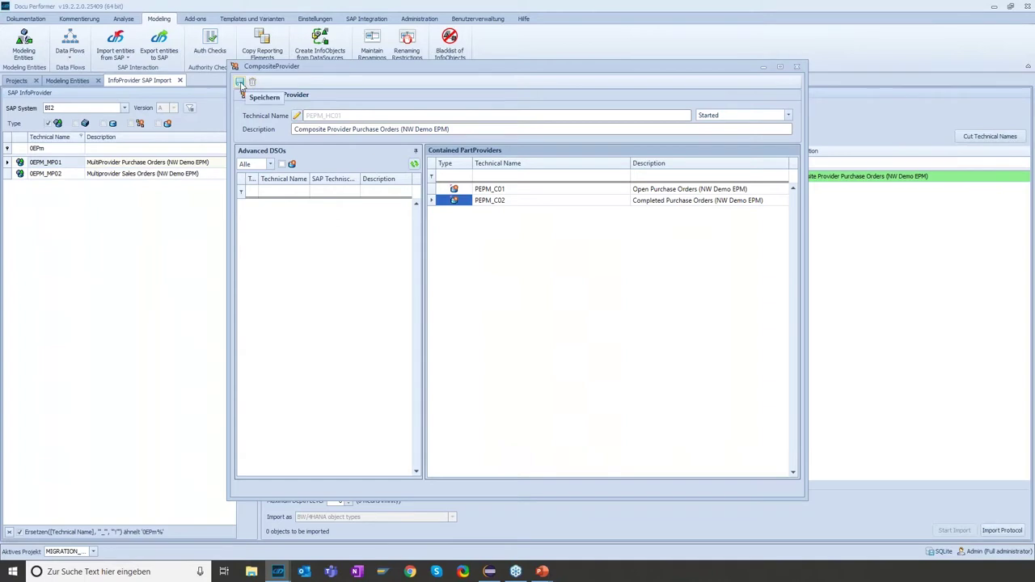
click(796, 67)
Close the import view and list modeling entities including CompositeProviders, selecting PEPM_HC01
click(180, 80)
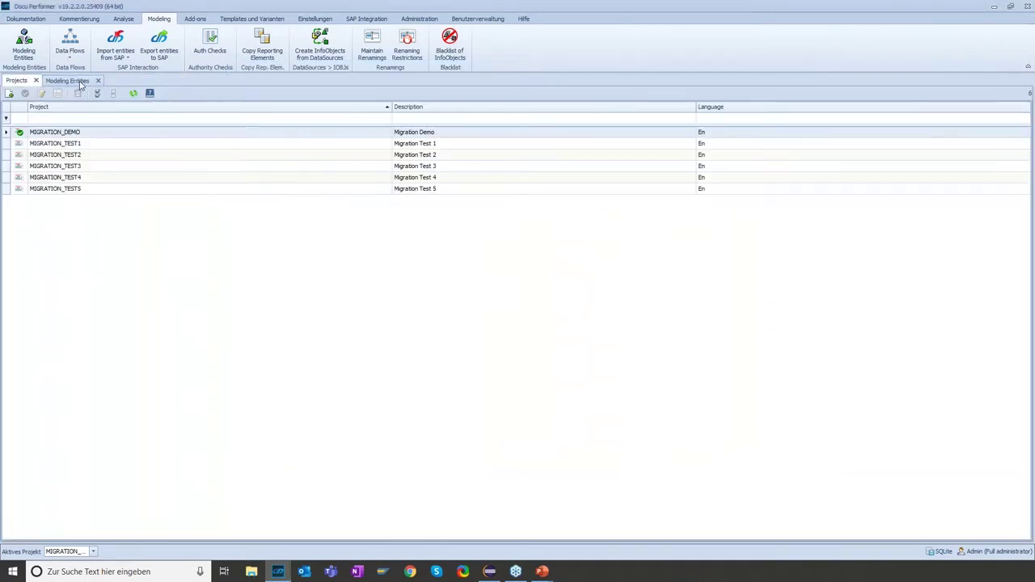
click(36, 158)
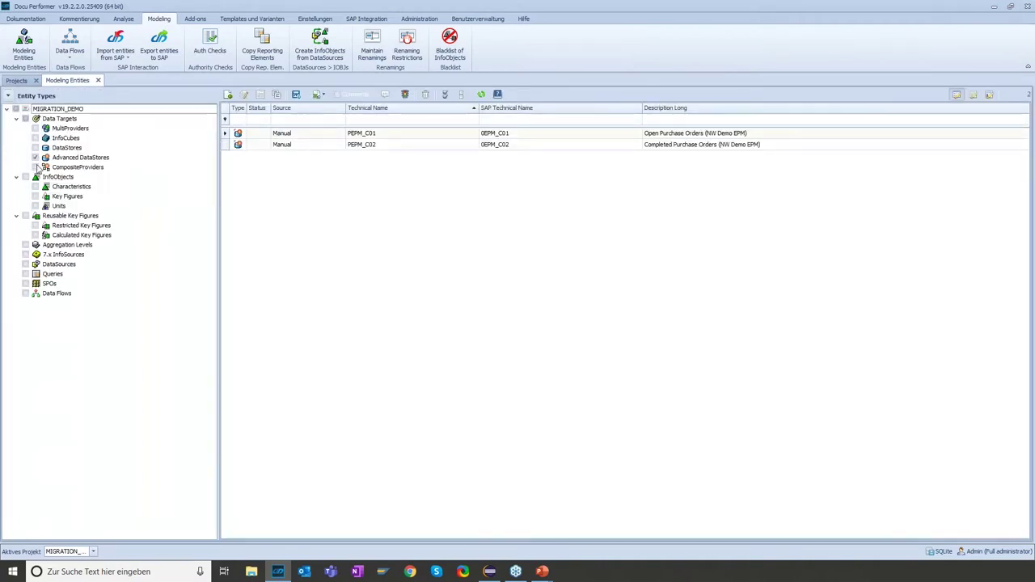
click(35, 168)
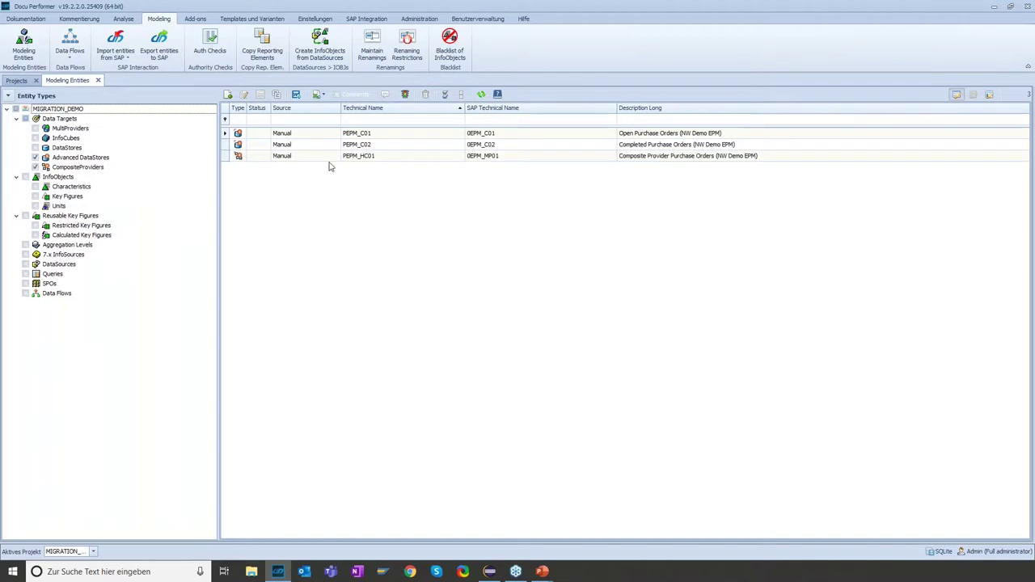
click(313, 158)
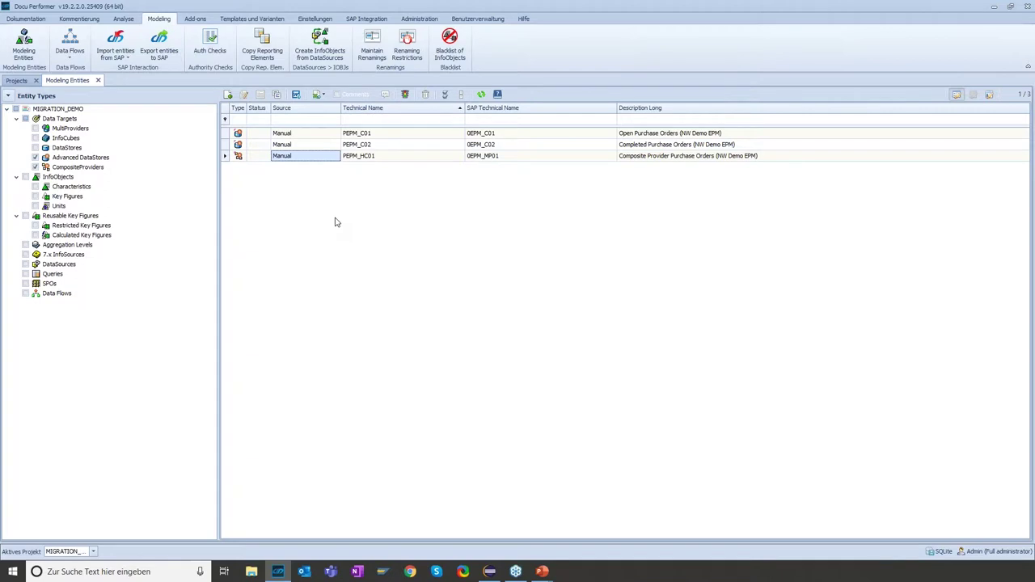
Open the PEPM_C01 DataStore and bring up Rename included InfoObjects
double_click(282, 134)
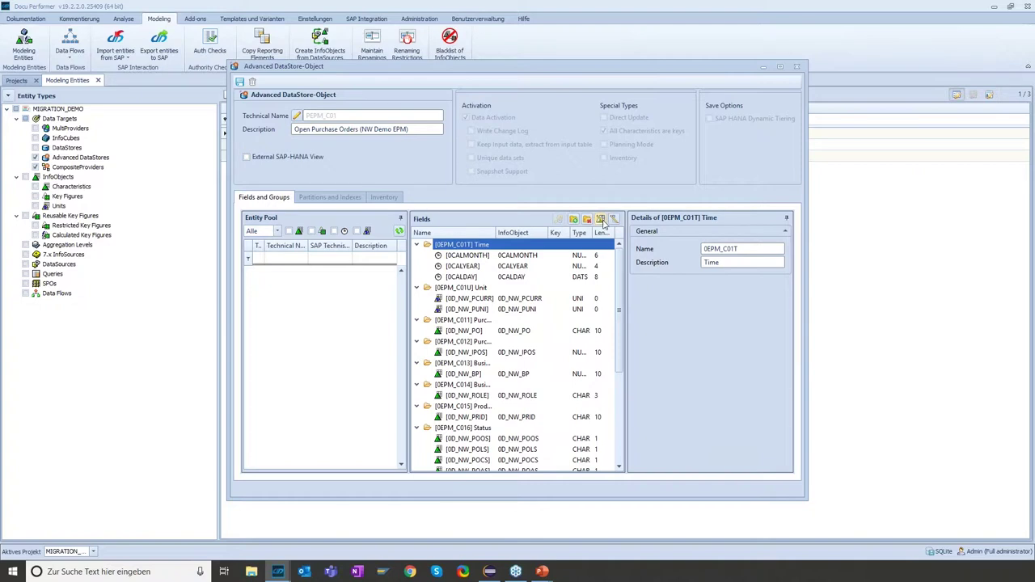
scroll(621, 259, down, 5)
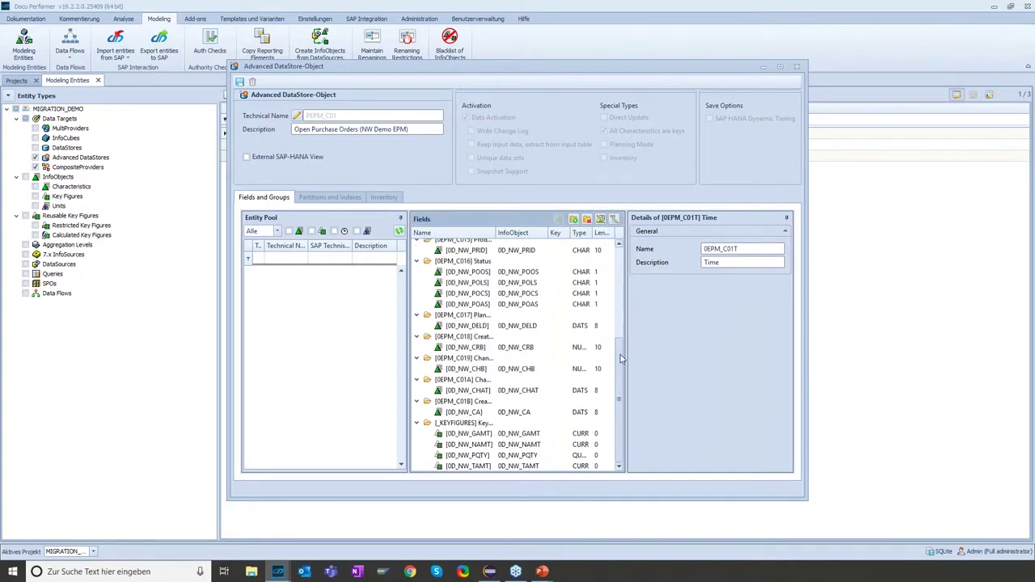
scroll(621, 259, up, 5)
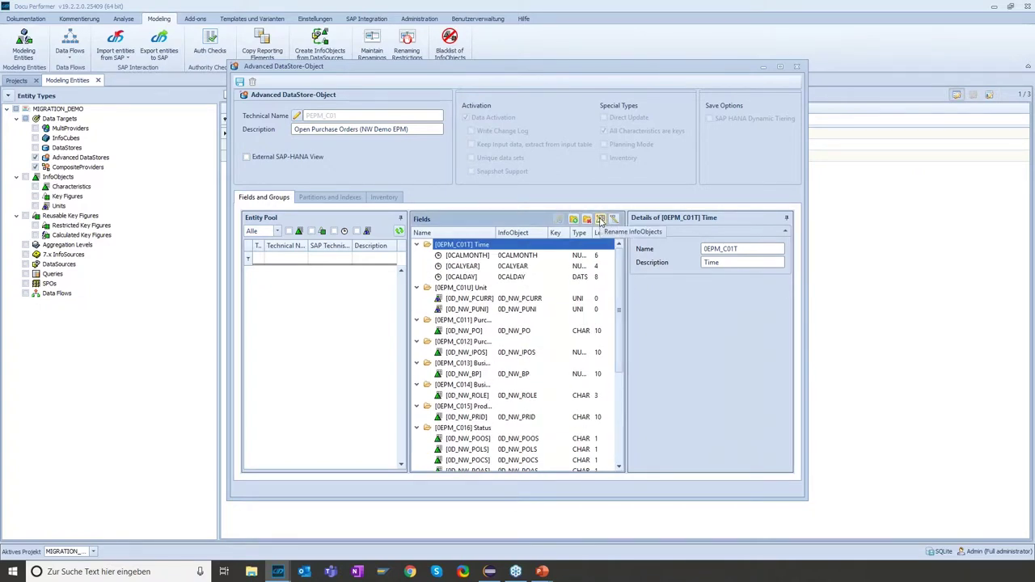
click(600, 221)
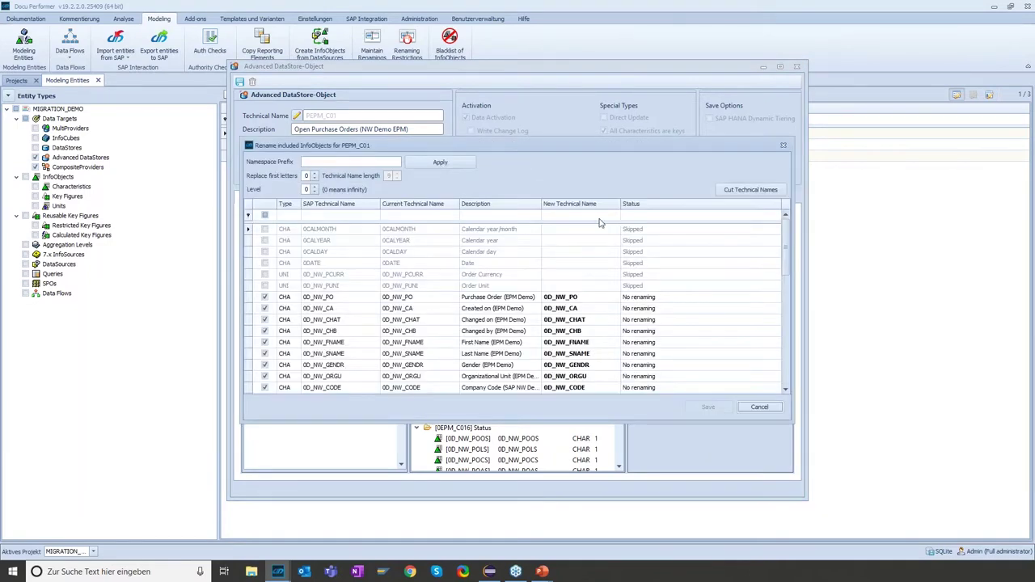
Apply namespace prefix X replacing 1 first letter, then review the resulting XD_NW_ names
click(353, 162)
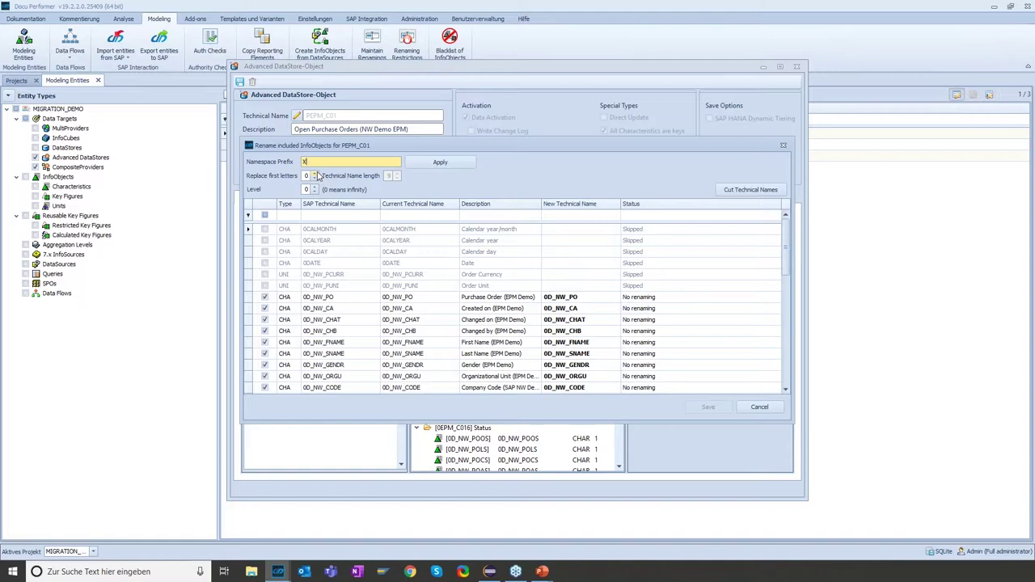
click(315, 173)
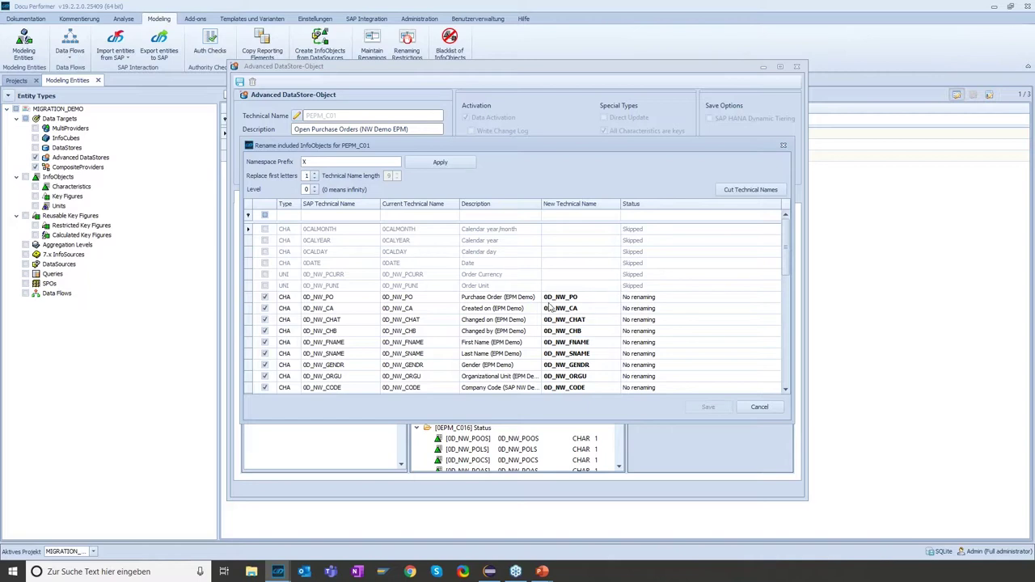
click(553, 297)
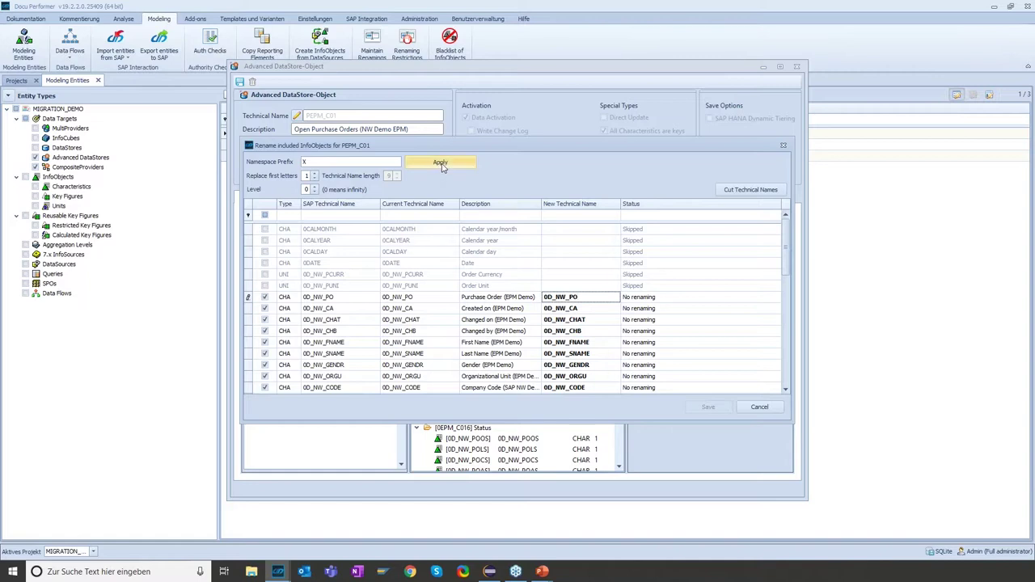
click(347, 162)
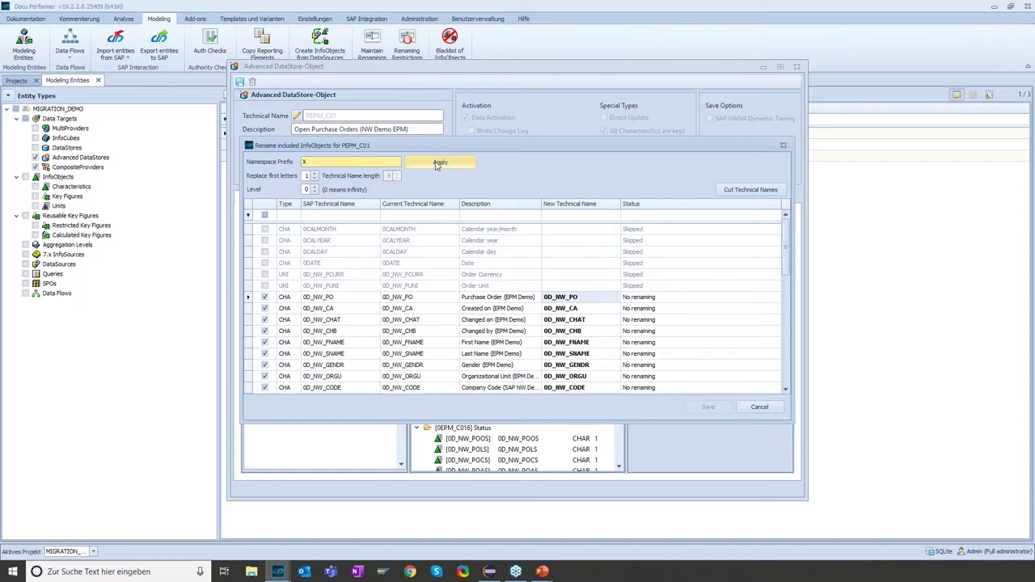
click(438, 163)
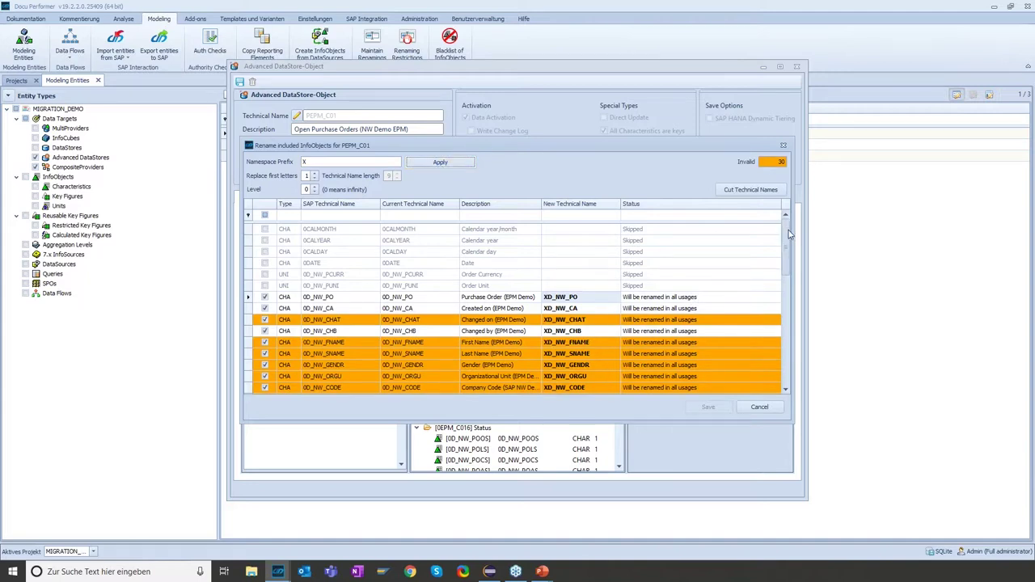
scroll(791, 235, down, 2)
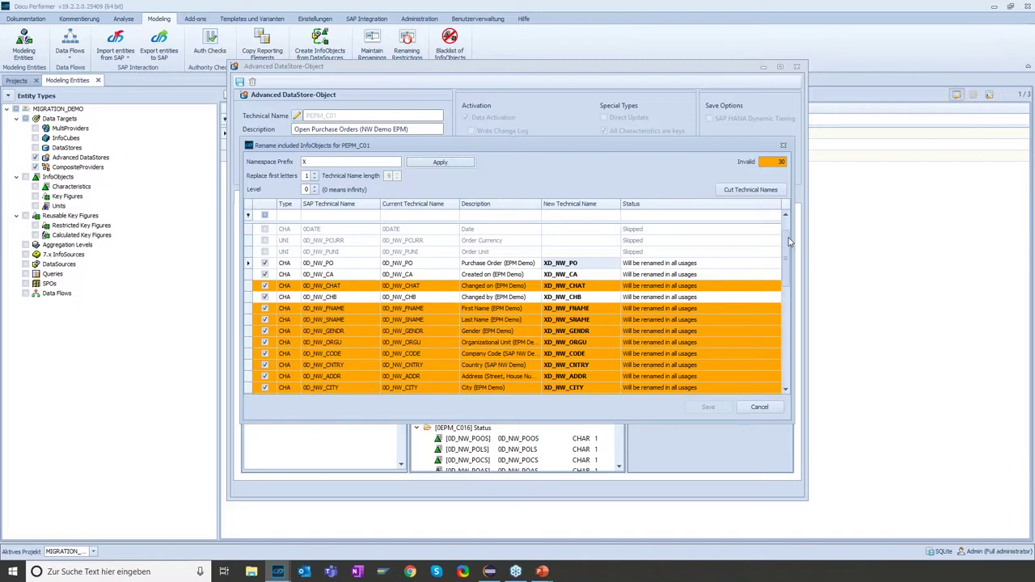
scroll(790, 241, down, 4)
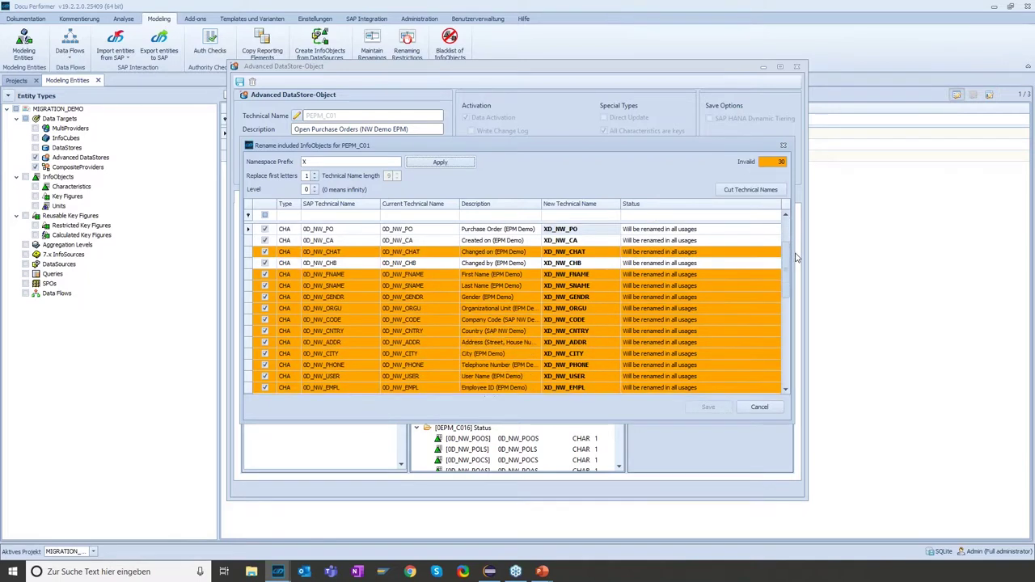
scroll(797, 256, up, 1)
scroll(799, 257, down, 1)
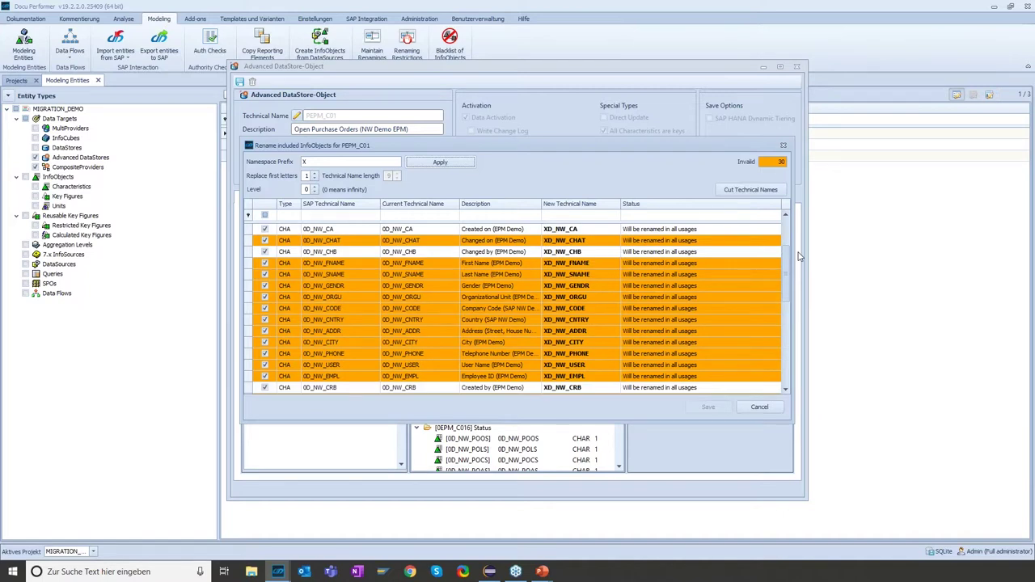
scroll(789, 240, up, 1)
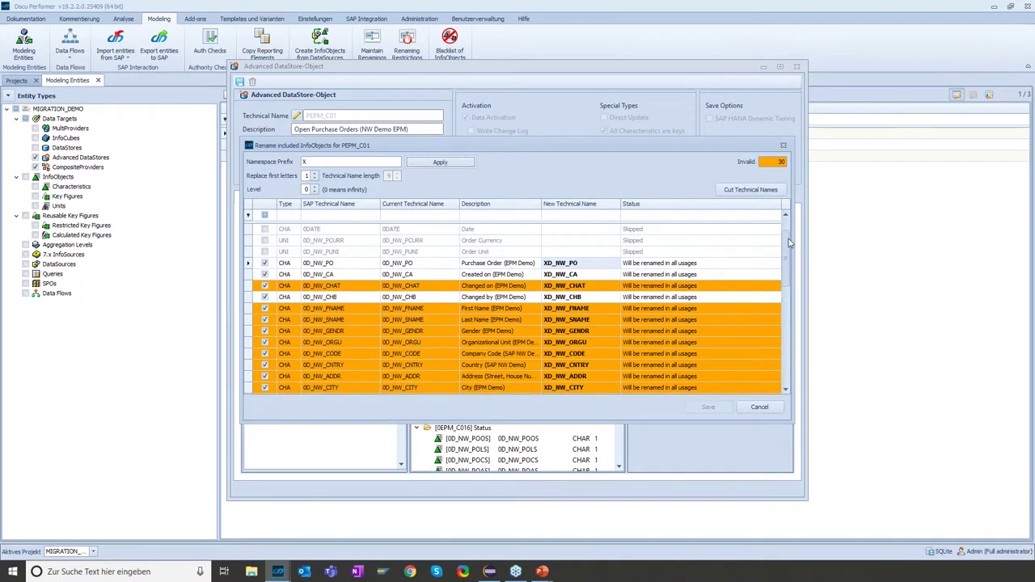
scroll(789, 242, up, 1)
scroll(789, 247, down, 2)
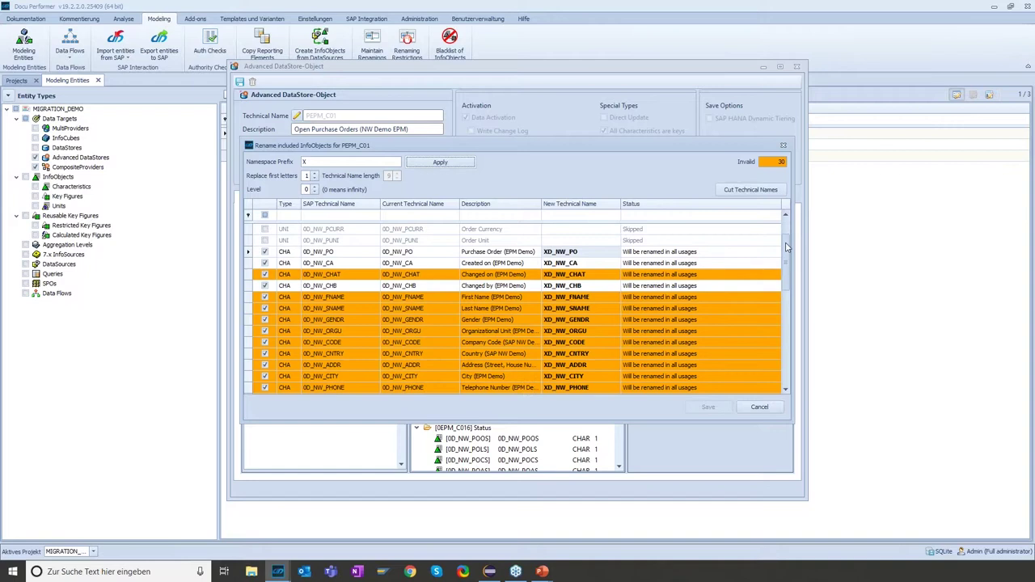
scroll(788, 249, up, 2)
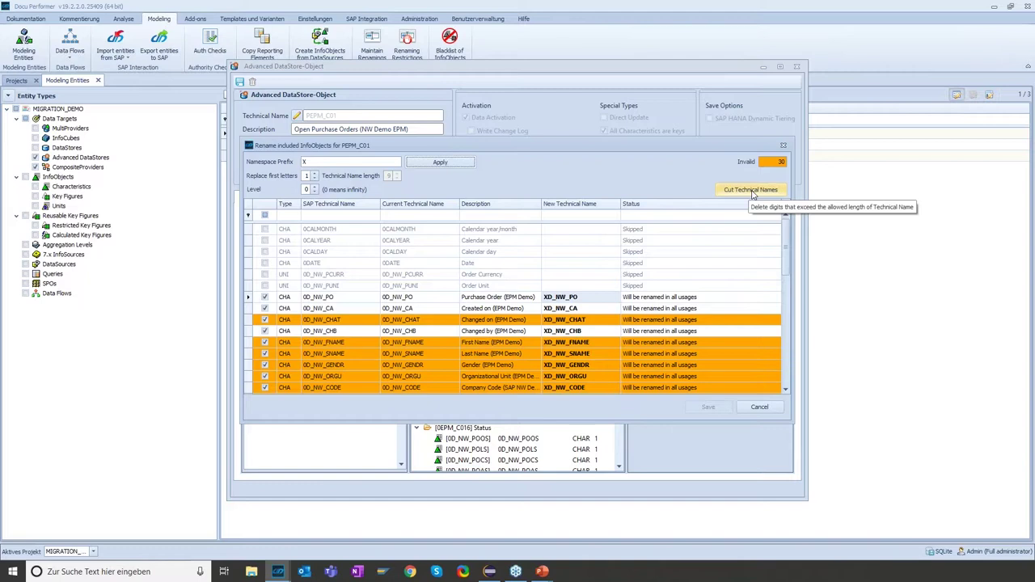
Change Product ID's new technical name to XD_NW_PR1 in the Rename InfoObjects grid
click(752, 191)
scroll(788, 251, down, 1)
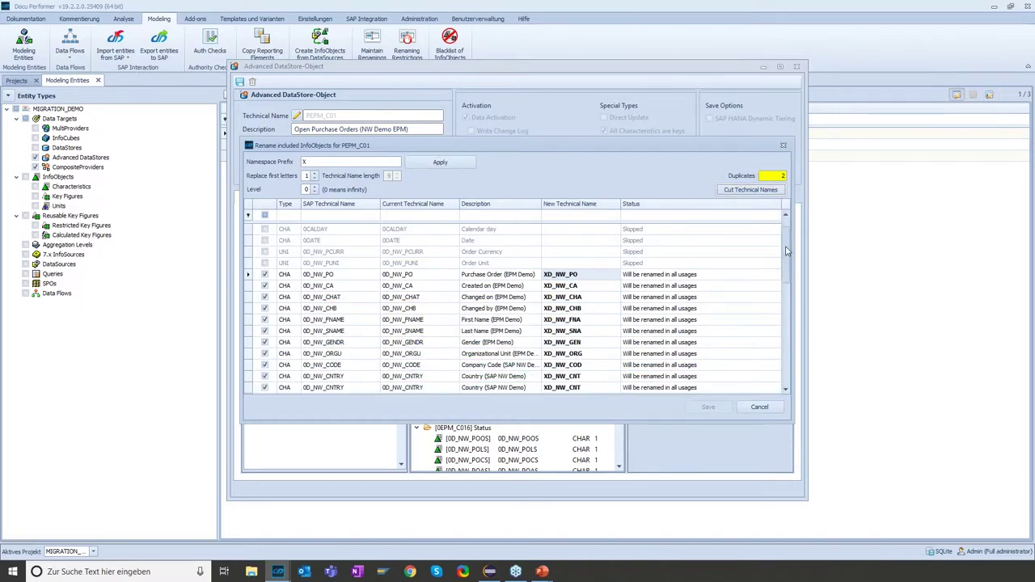
scroll(787, 252, down, 1)
scroll(785, 255, down, 7)
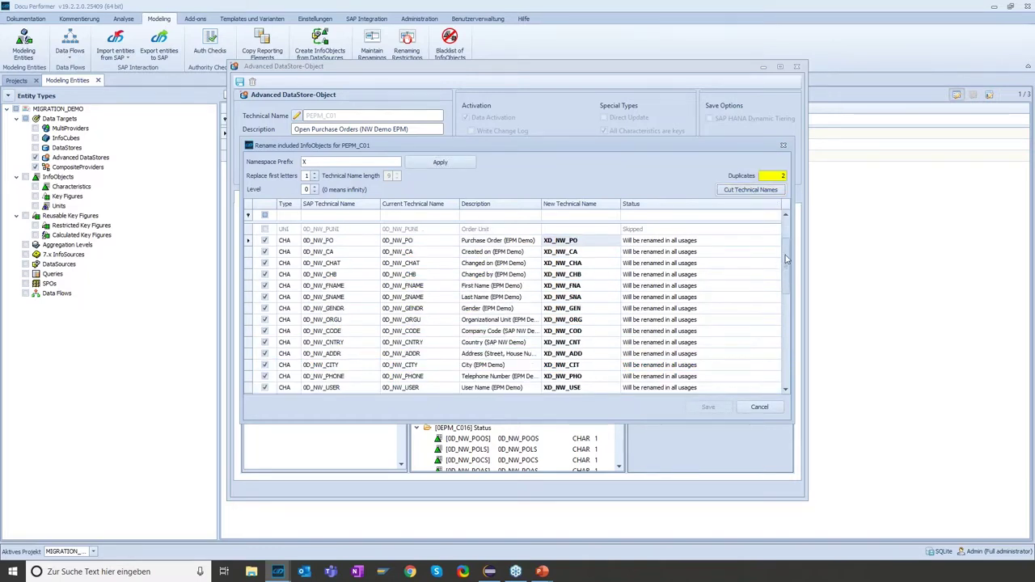
scroll(789, 314, down, 2)
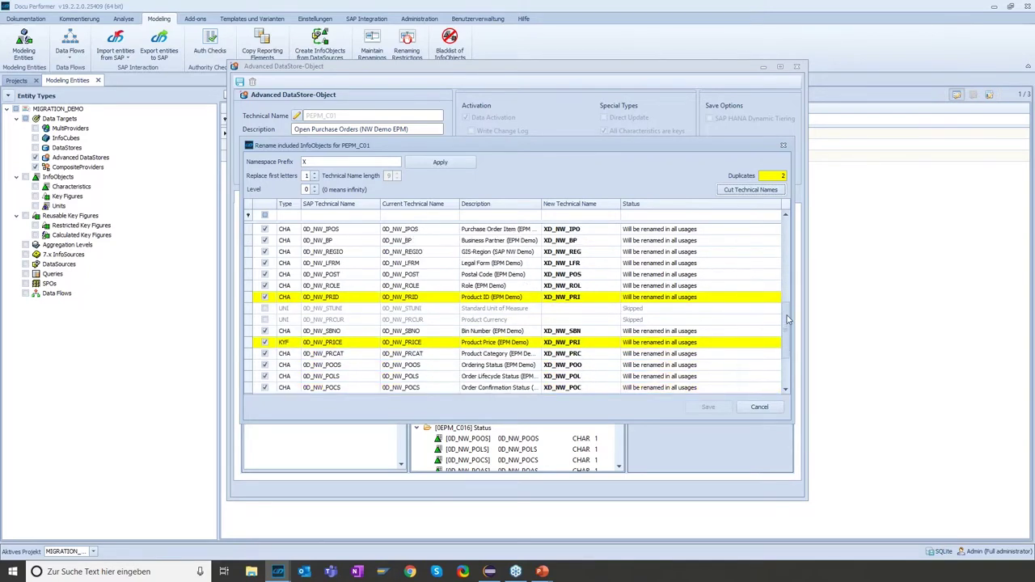
scroll(788, 324, down, 1)
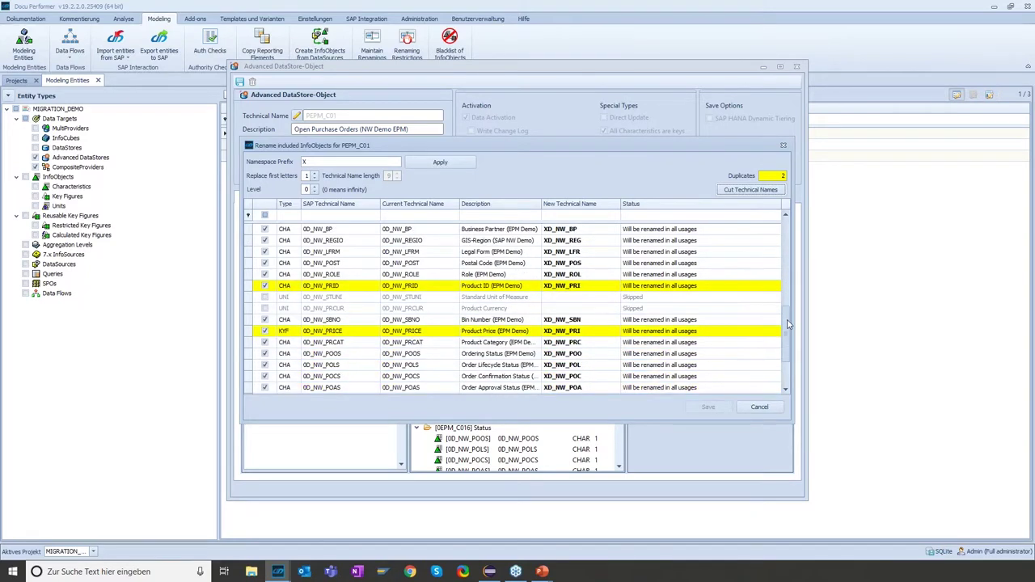
click(587, 288)
click(595, 285)
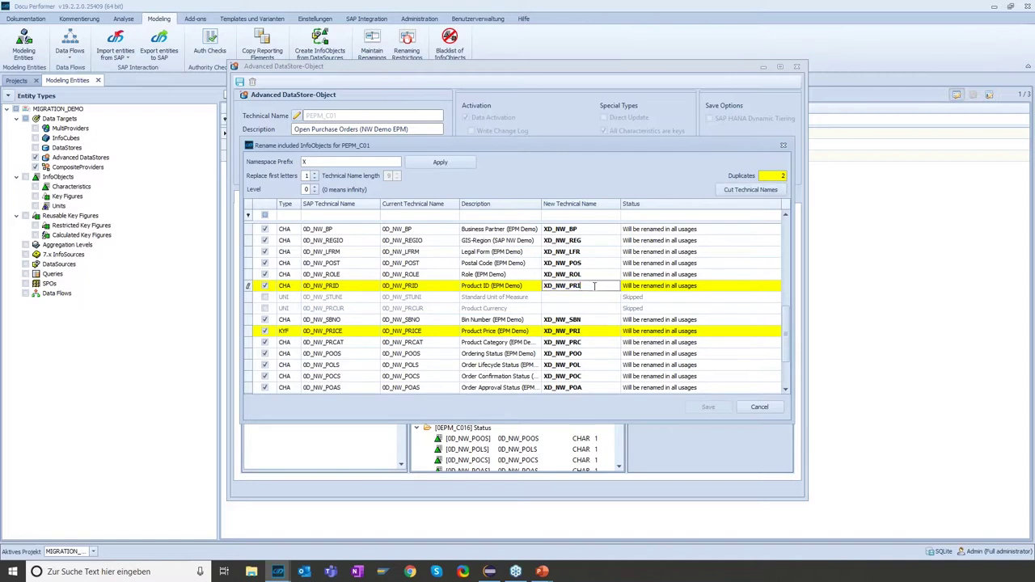
Change Product Price's new technical name to XD_NW_PR2 and save PEPM_C01's renamings
click(597, 331)
click(597, 331)
text(2)
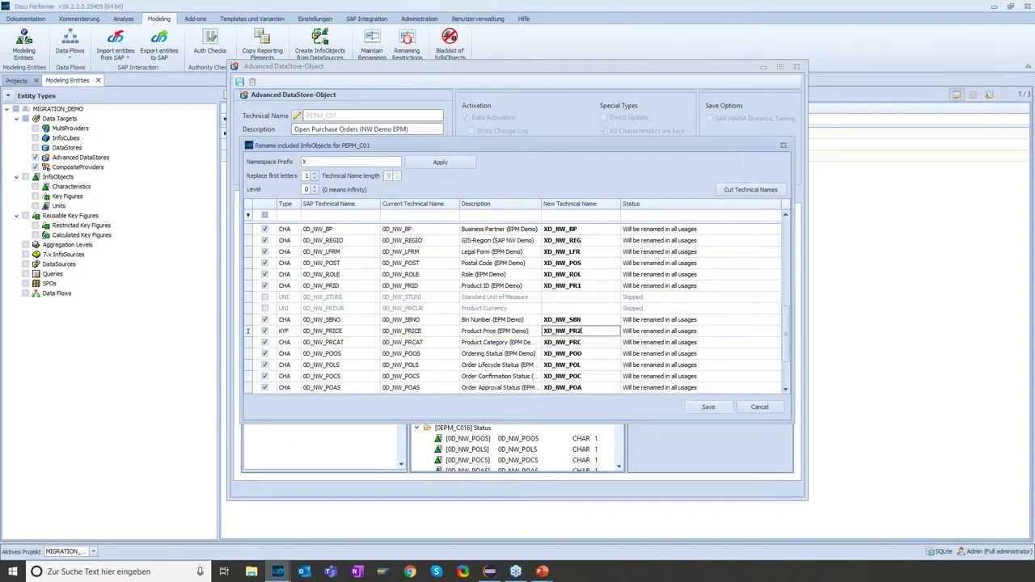
scroll(789, 308, up, 1)
drag(789, 308, 796, 230)
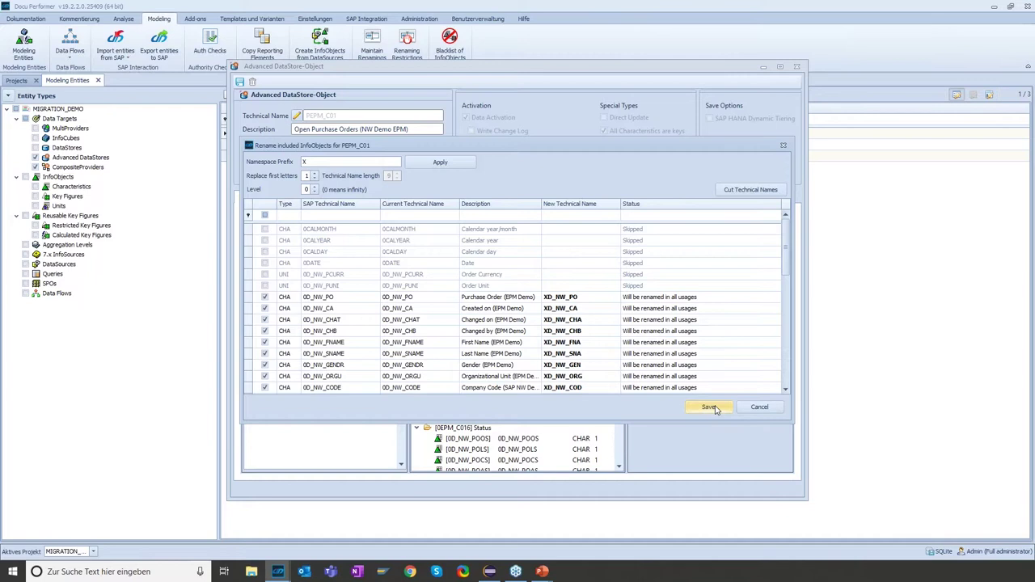
click(710, 407)
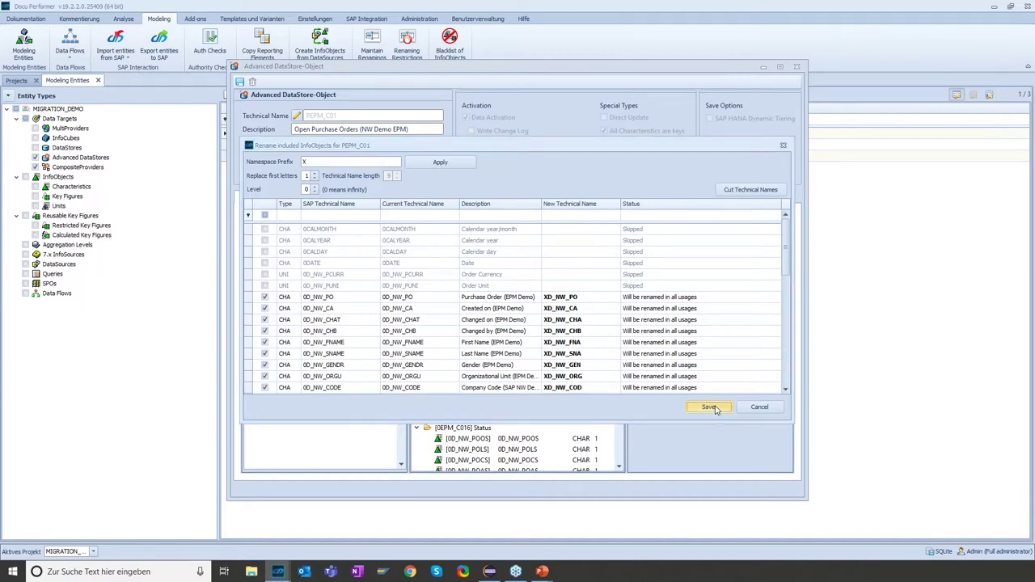
Close the PEPM_C01 DataStore editor and open PEPM_C02 for editing
click(796, 67)
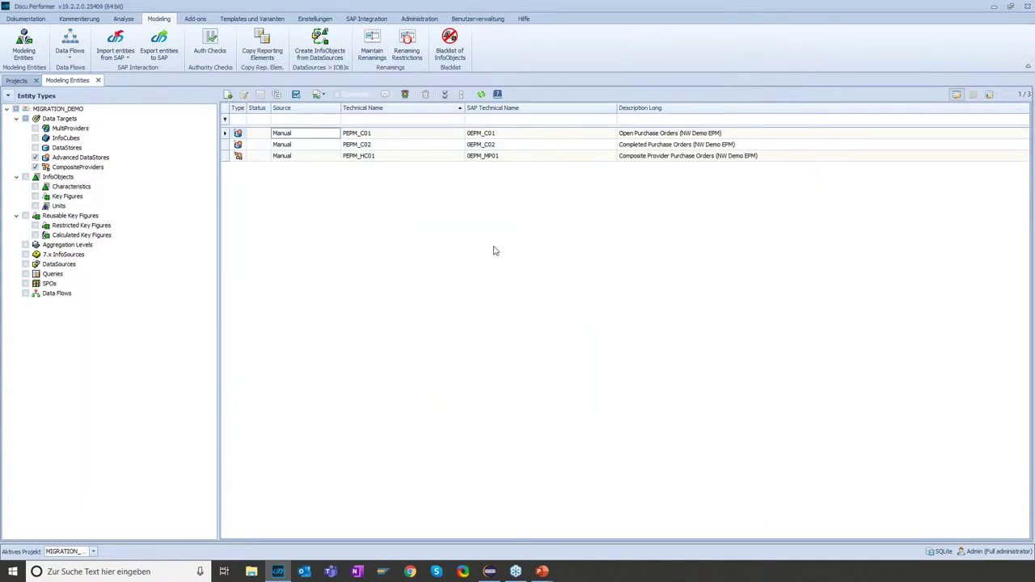
click(290, 145)
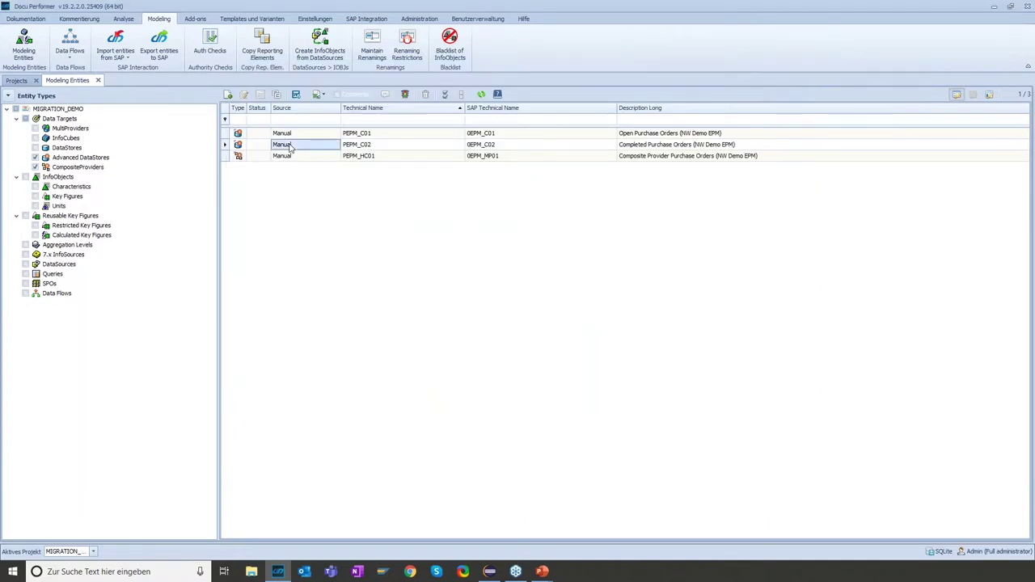
double_click(290, 145)
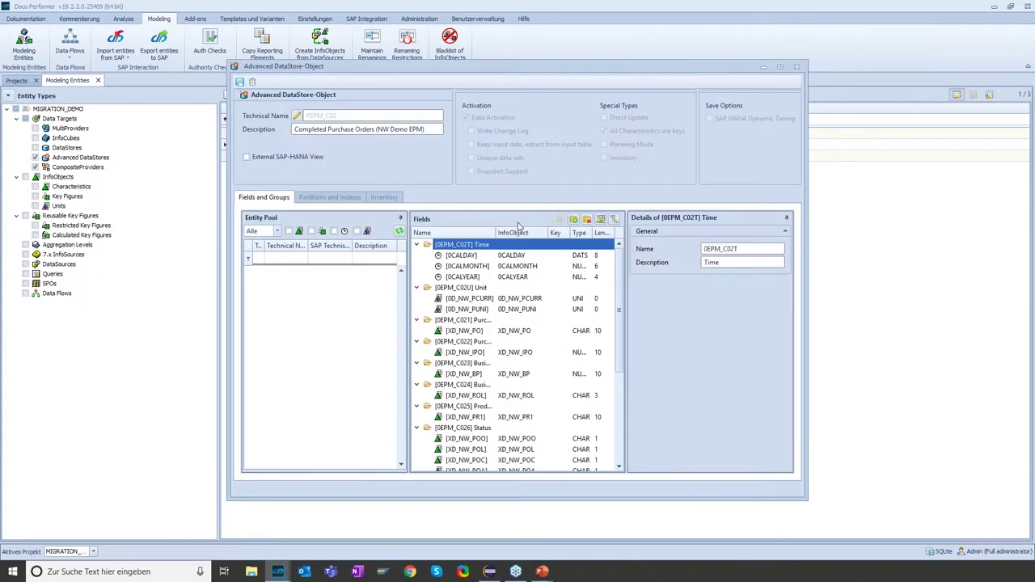
Review PEPM_C02's InfoObject renaming list, which already shows XD_NW names, then cancel and close the editor
click(600, 219)
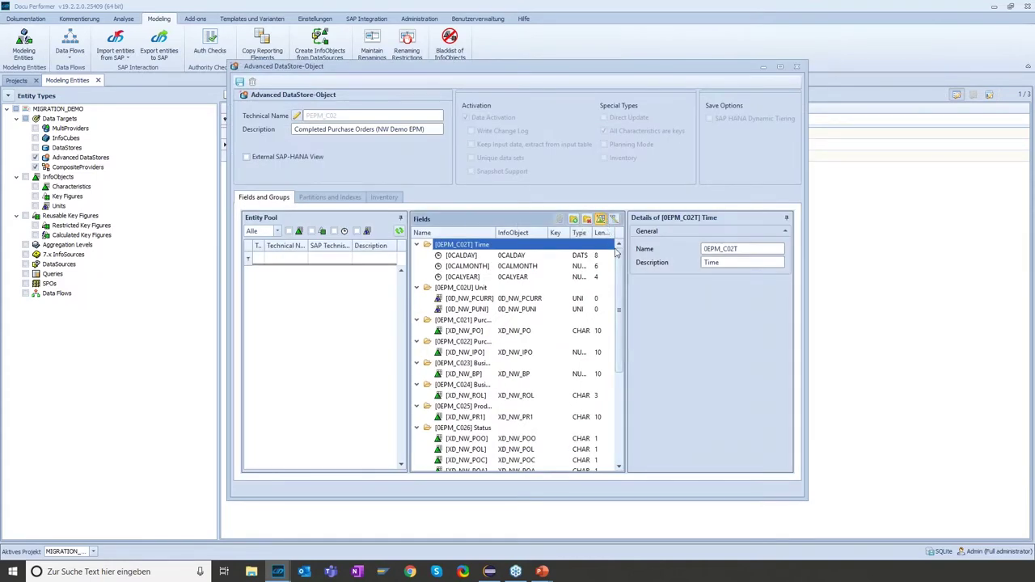
drag(786, 237, 783, 251)
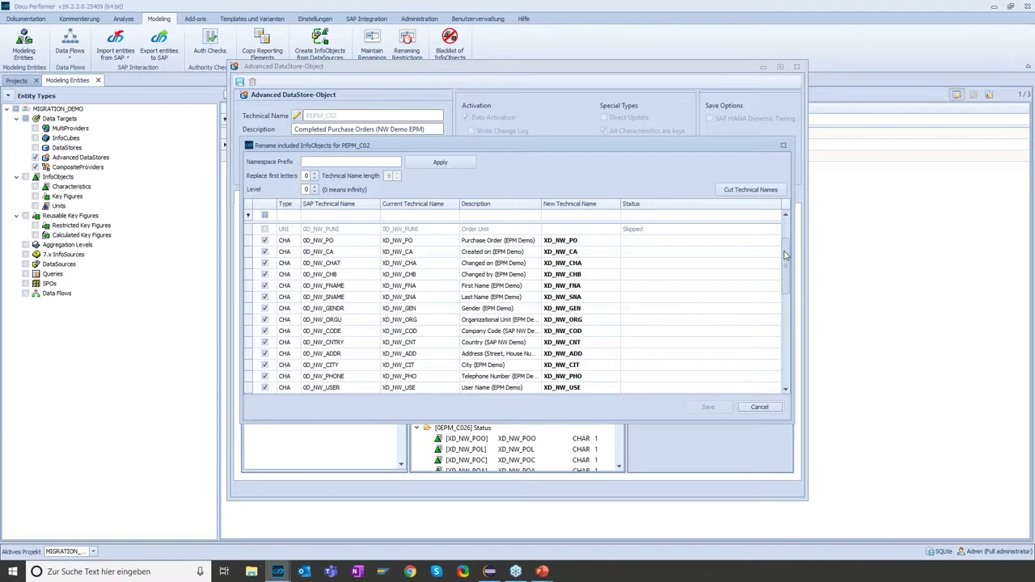
drag(786, 261, 786, 277)
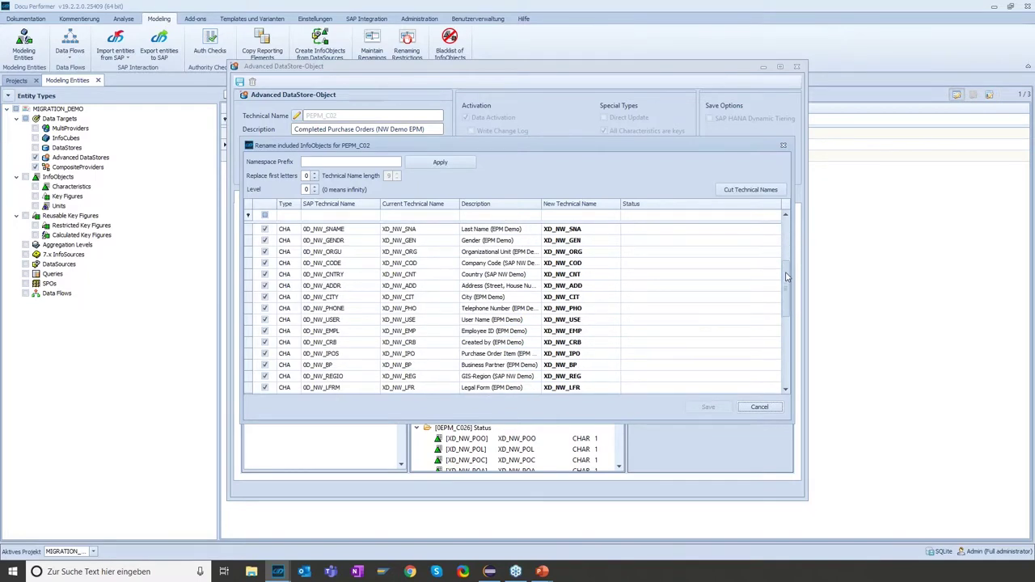
click(758, 409)
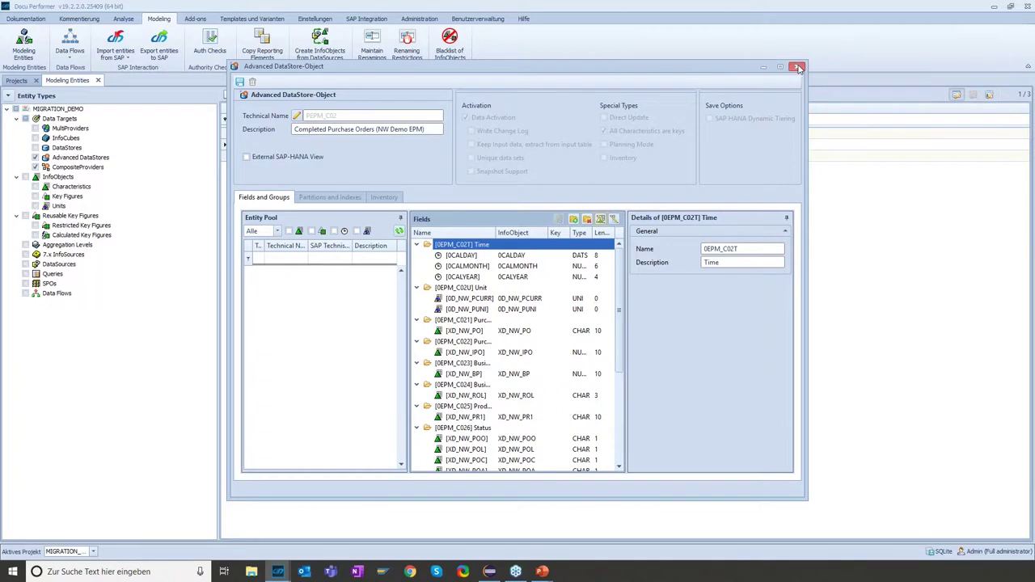
click(798, 68)
click(276, 157)
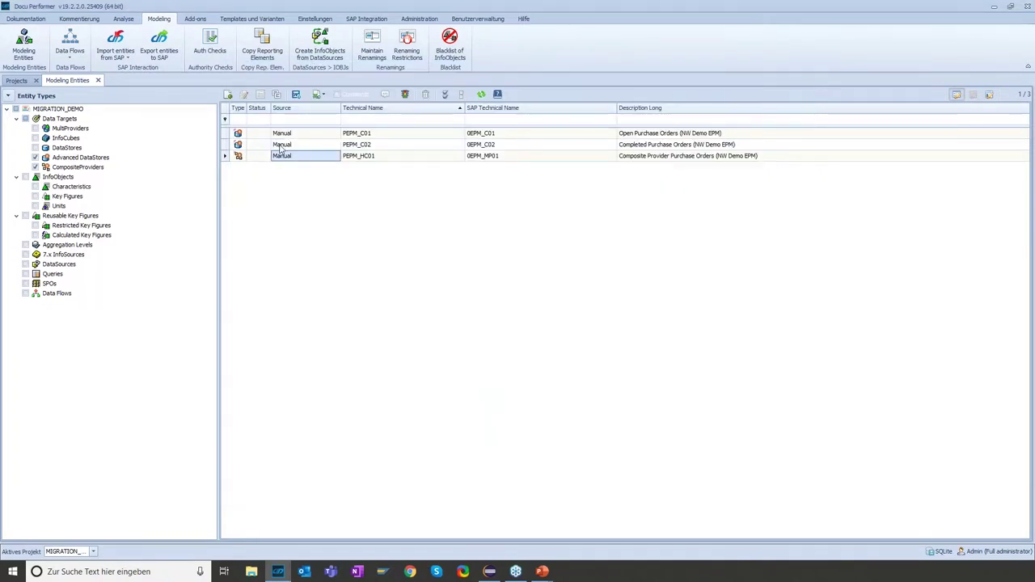
Move back to the PEPM_C02 row and open the Export entities to SAP workspace
key(Up)
key(Up)
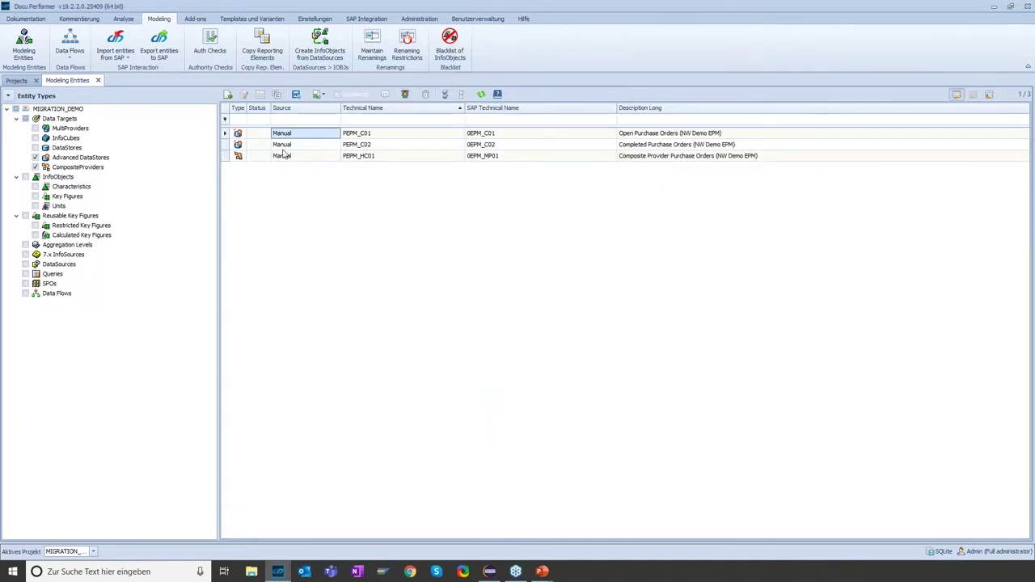
key(Down)
key(Down)
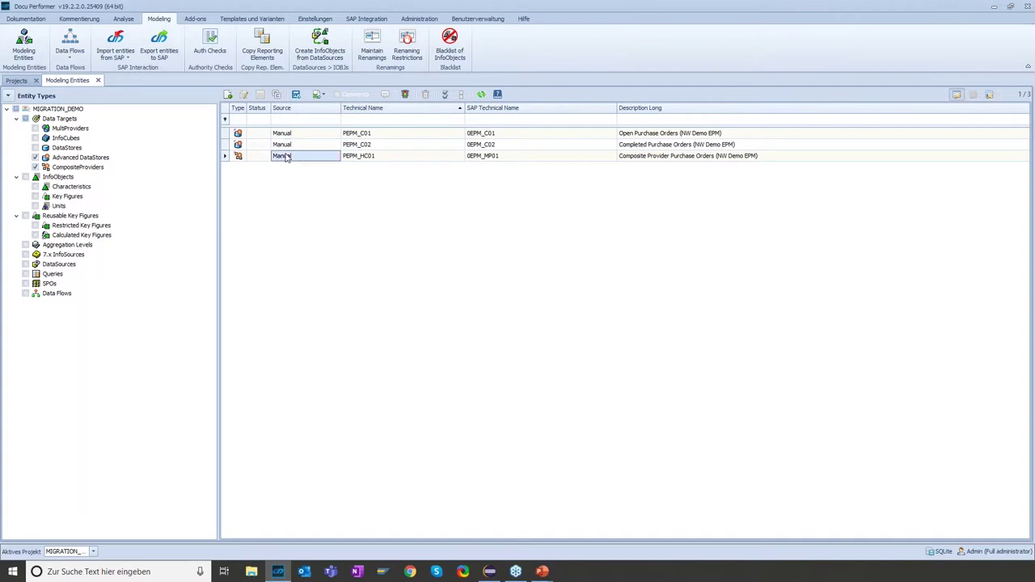
key(Up)
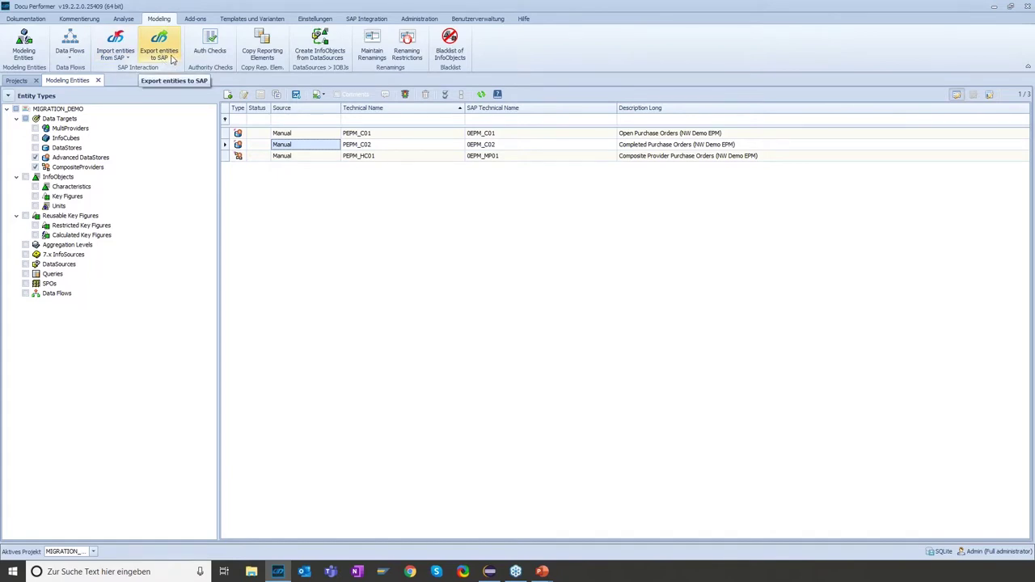
click(172, 60)
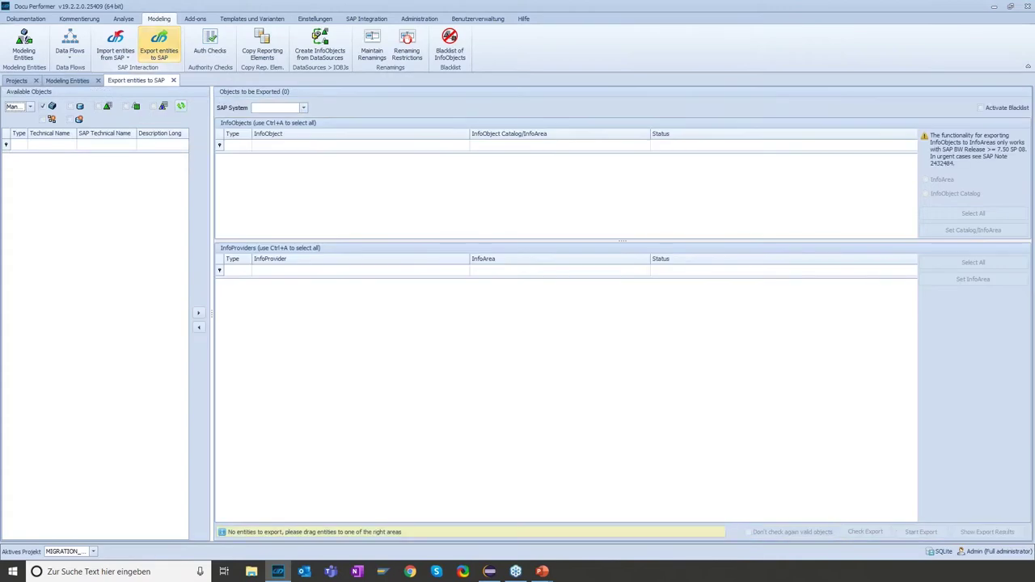
Choose ZW2 as target system and list CompositeProviders and DataStores as available objects
click(302, 109)
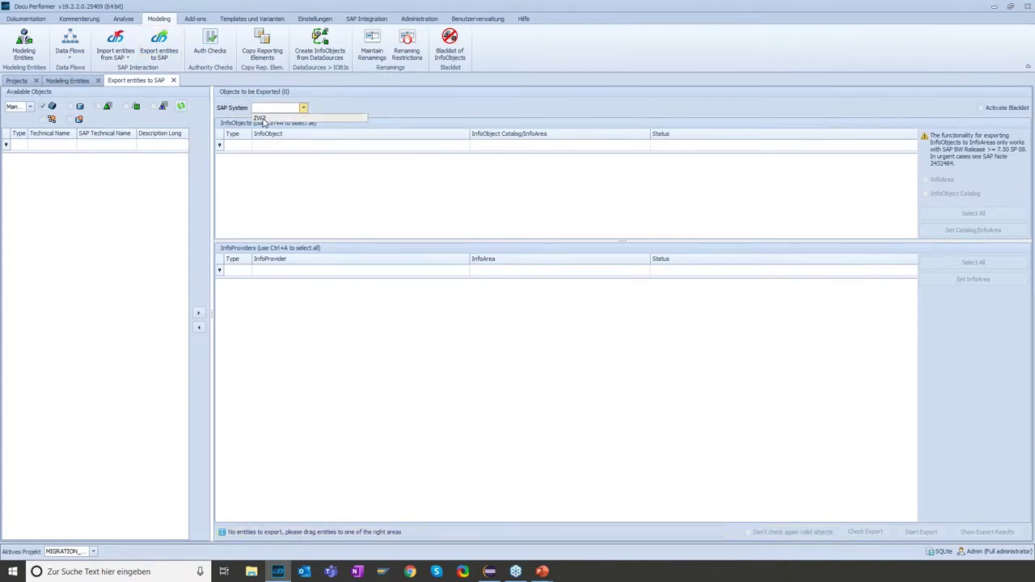
click(262, 118)
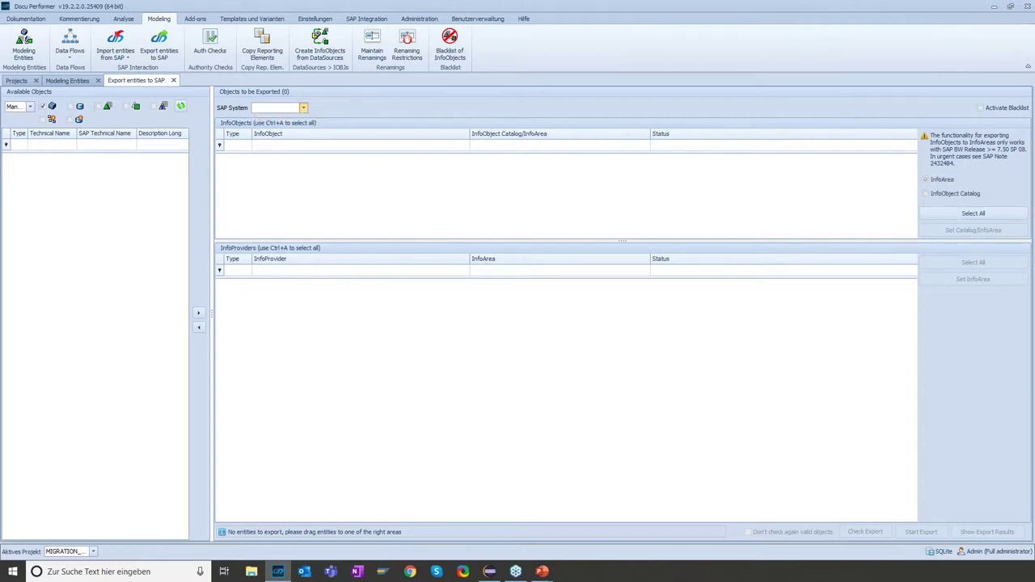
click(43, 106)
click(43, 119)
click(70, 119)
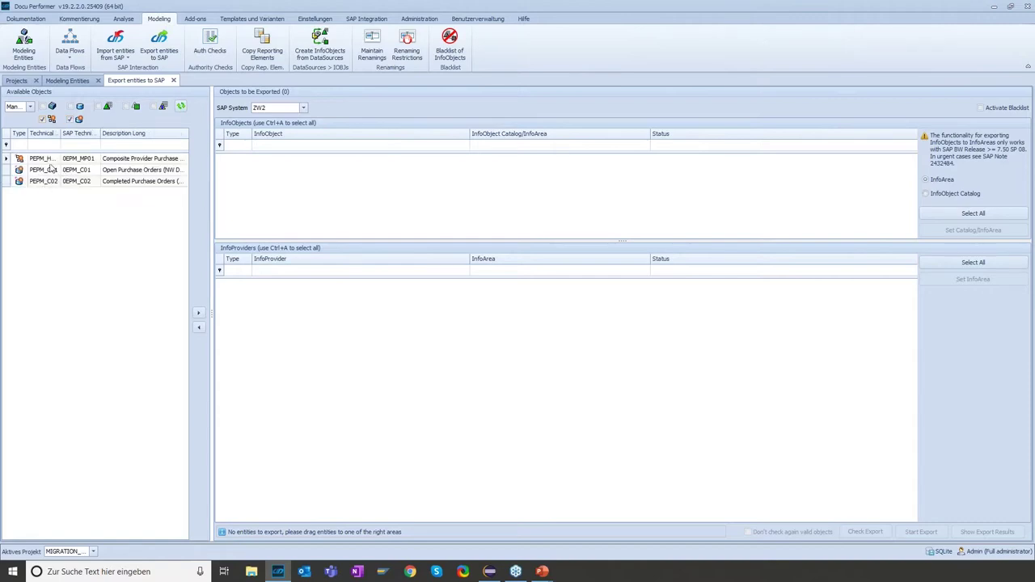
click(43, 161)
Drag PEPM_HC01, PEPM_C01 and PEPM_C02 into InfoProviders and select all their InfoObjects for export
drag(37, 162, 301, 323)
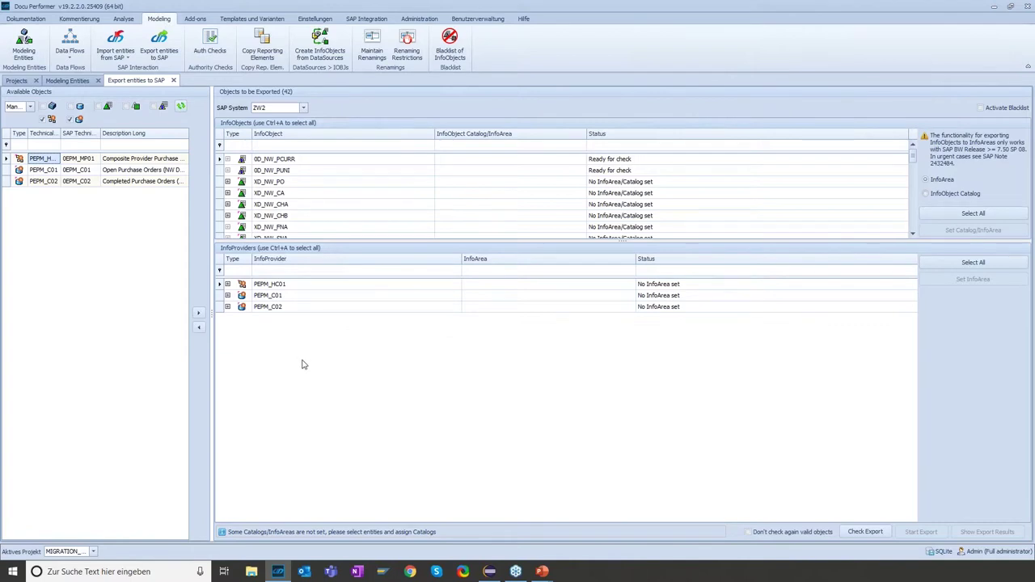
drag(564, 240, 524, 301)
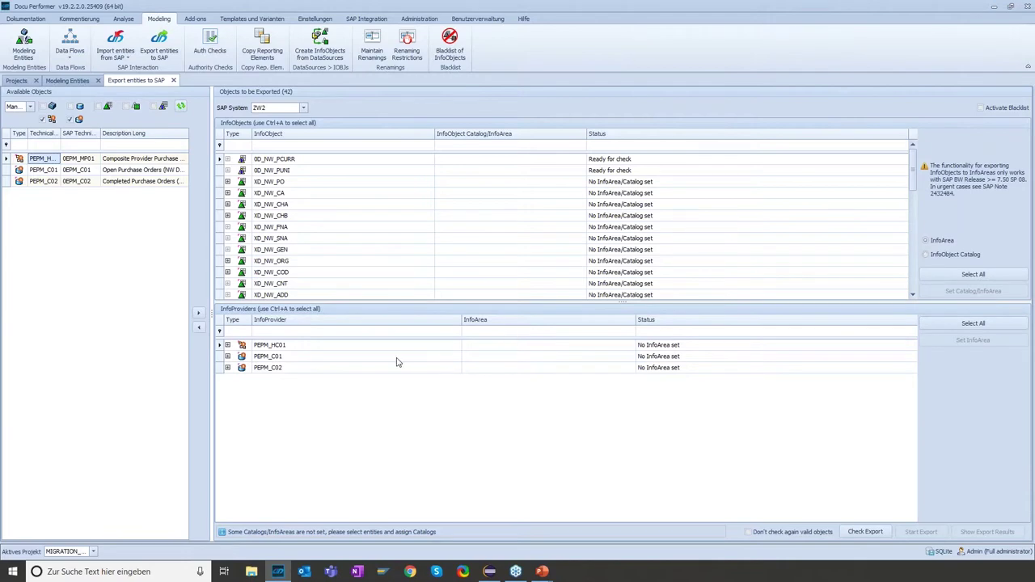
click(302, 204)
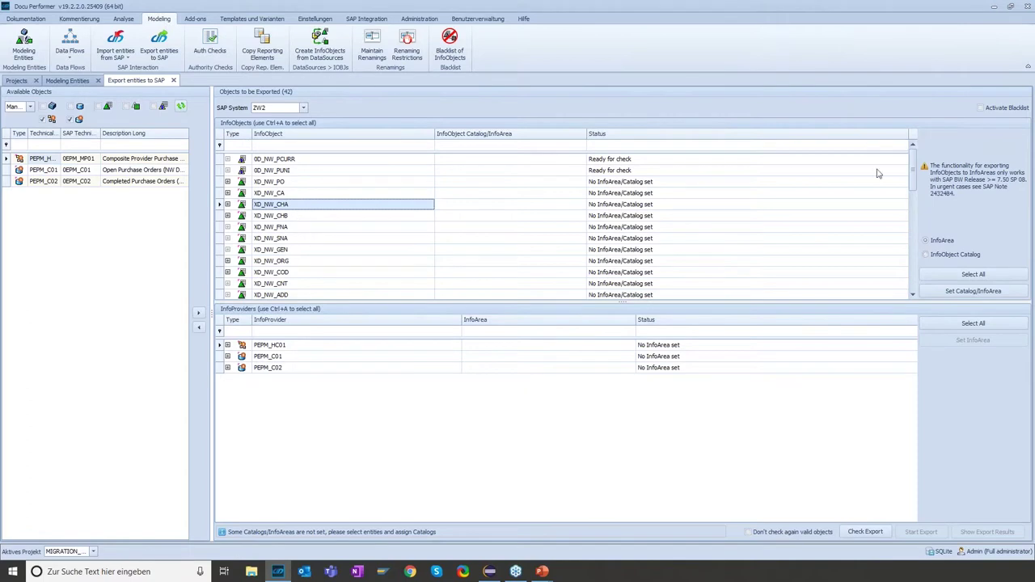
mouse_move(913, 167)
mouse_down()
mouse_move(919, 257)
mouse_move(912, 170)
mouse_up()
click(287, 348)
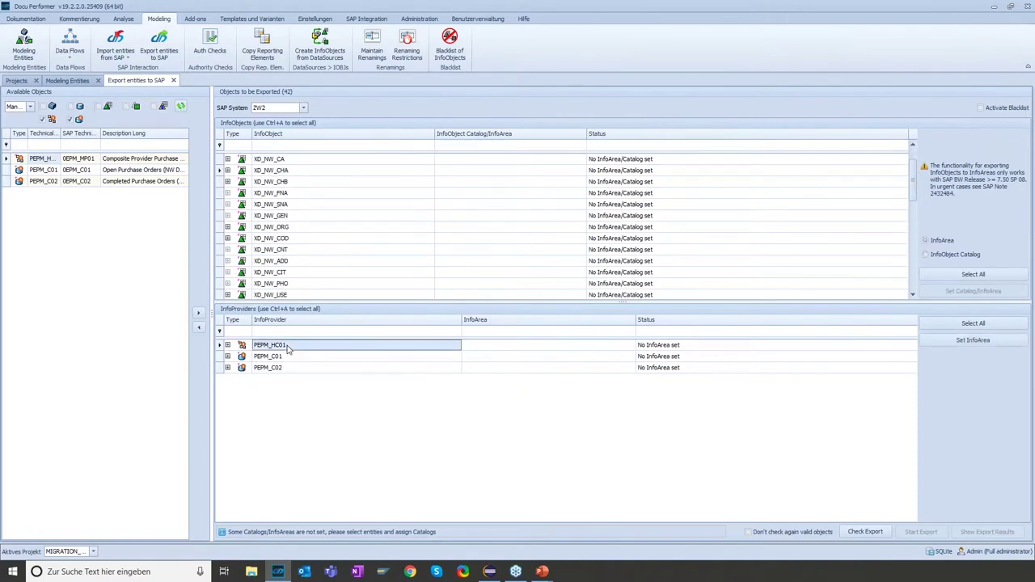
click(294, 358)
click(293, 366)
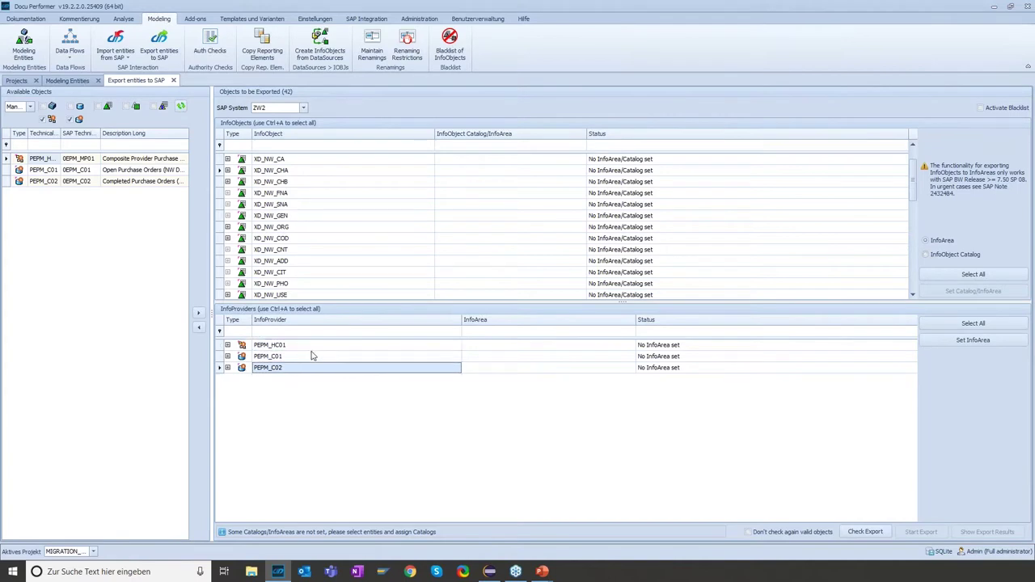
click(304, 226)
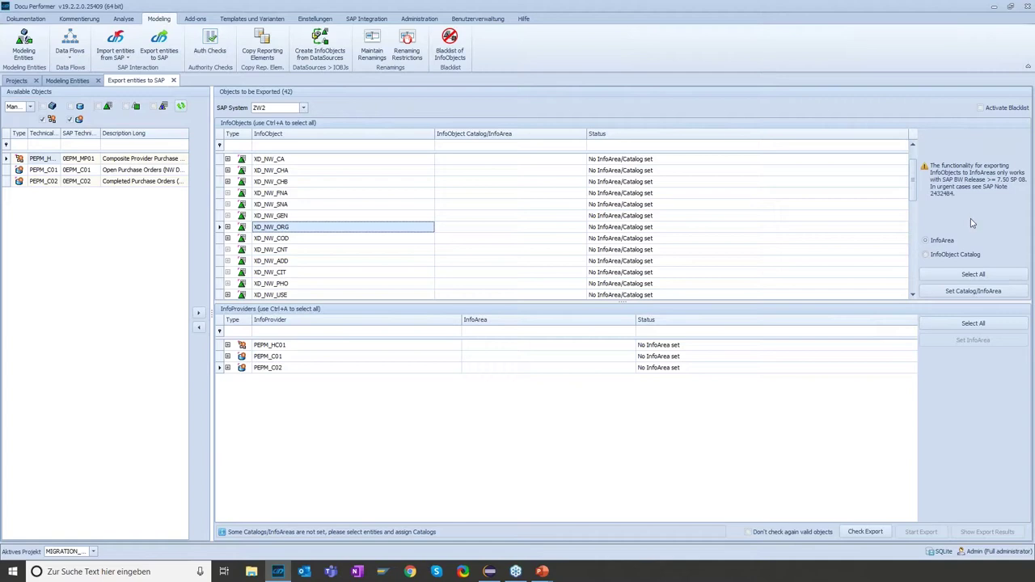
click(986, 275)
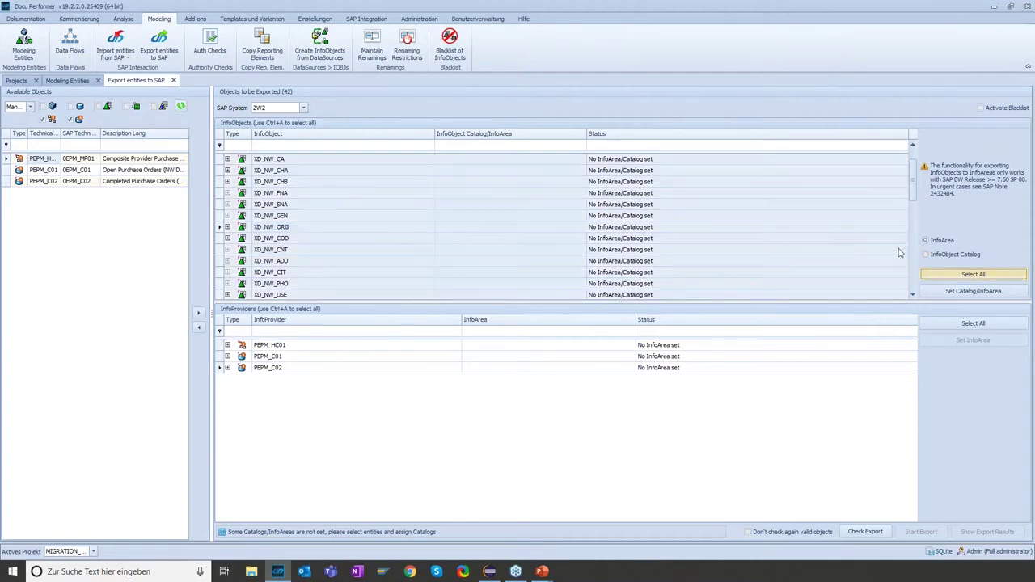
Assign InfoArea DPSC to the XD_NW InfoObjects queued for export
click(966, 293)
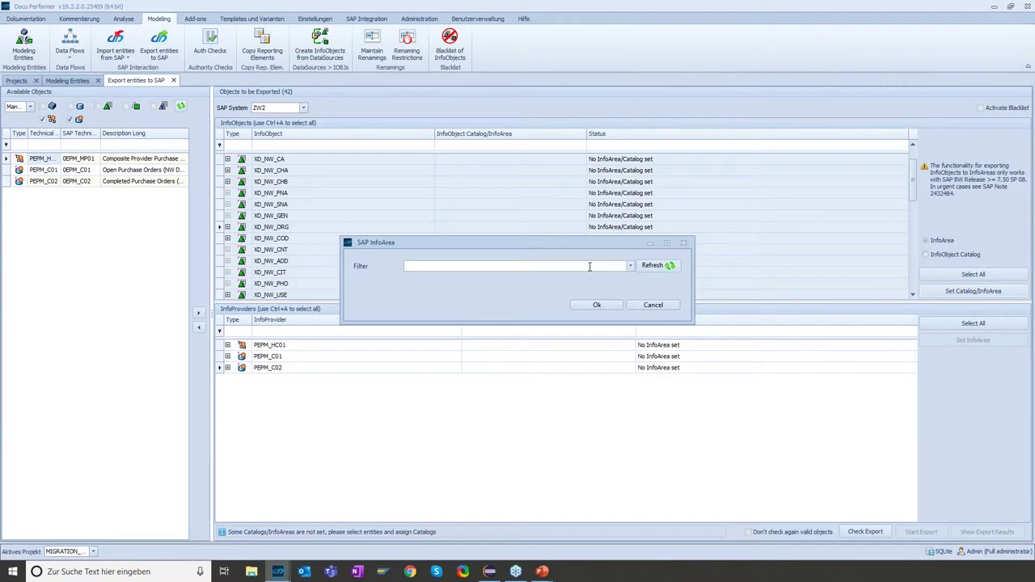
text(DPSC)
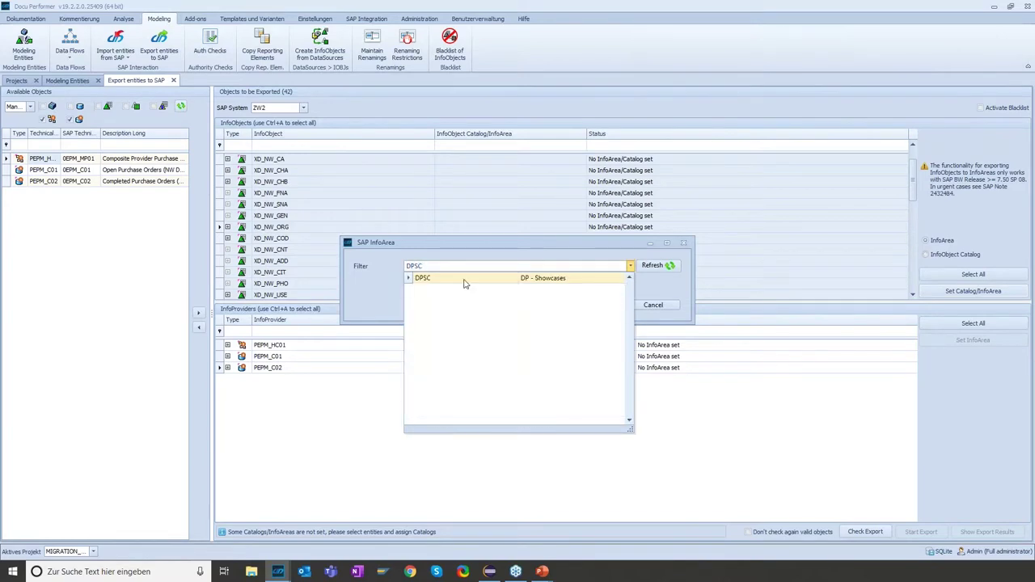
click(437, 282)
click(599, 306)
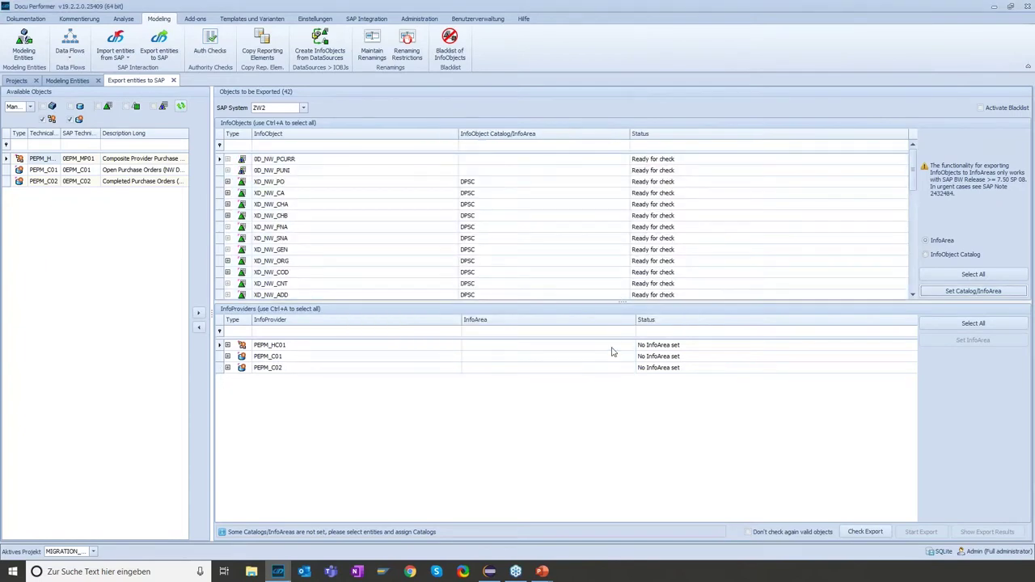
click(612, 351)
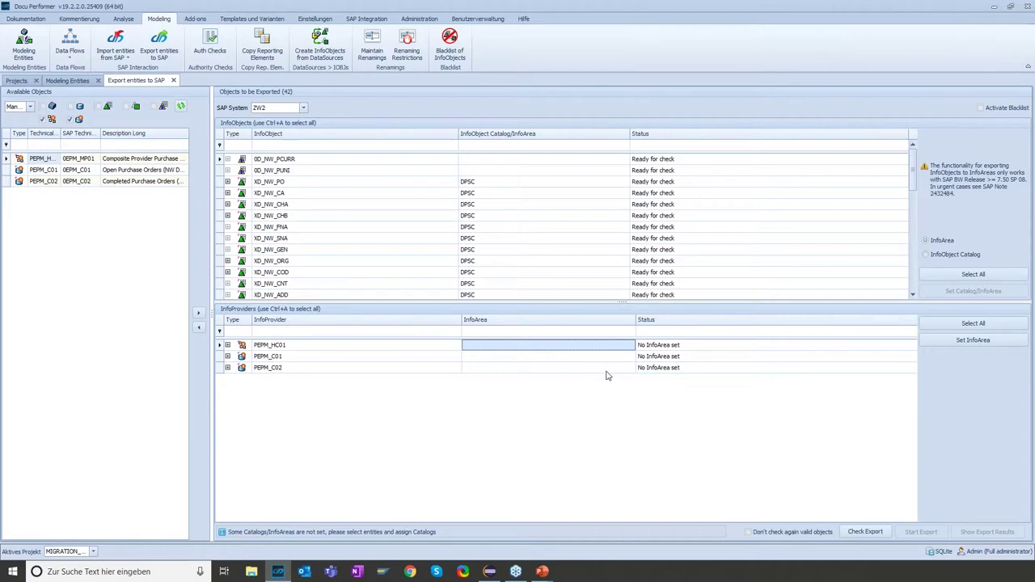
Give PEPM_HC01, PEPM_C01 and PEPM_C02 InfoArea DPSC, then review the XD_NW_PO and XD_NW_CHB entries
shift+click(601, 368)
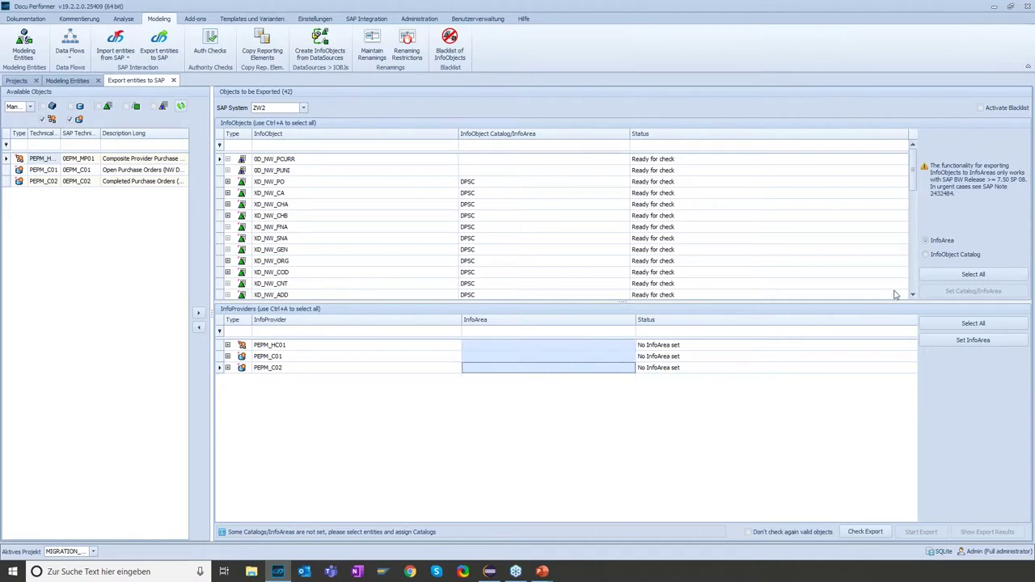
click(974, 340)
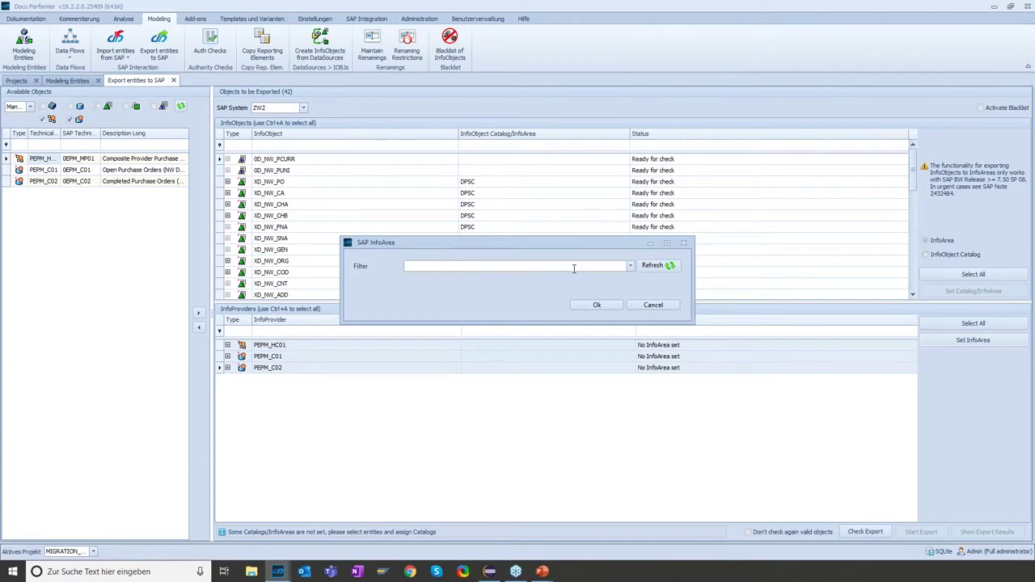
text(DPSC)
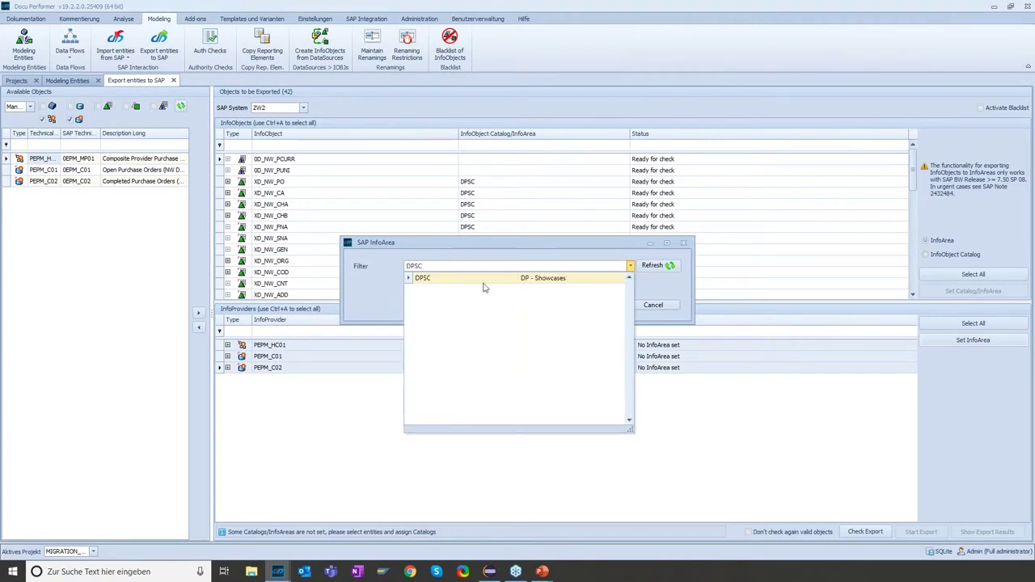
click(479, 279)
click(600, 308)
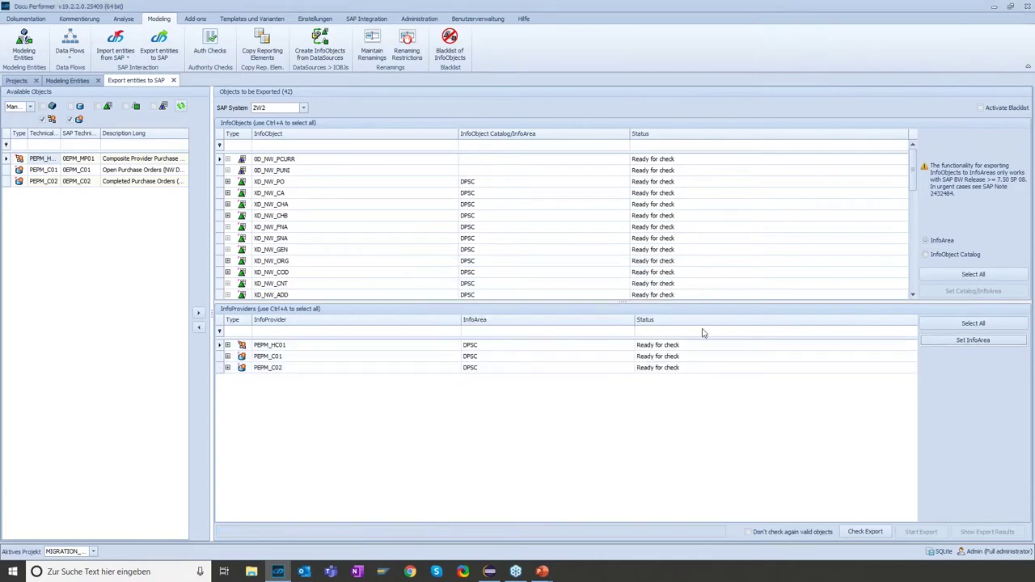
click(748, 182)
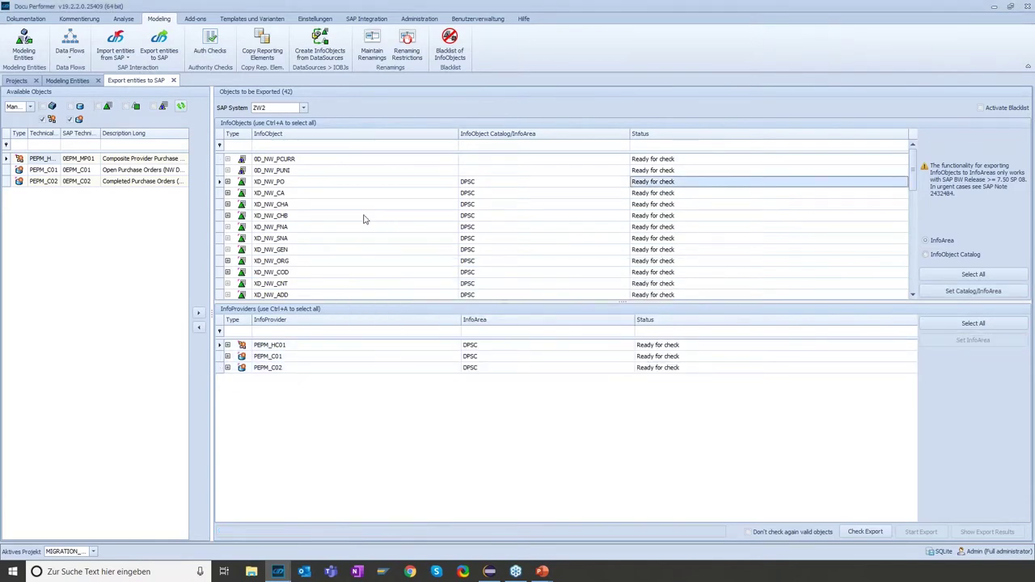
click(703, 227)
click(705, 216)
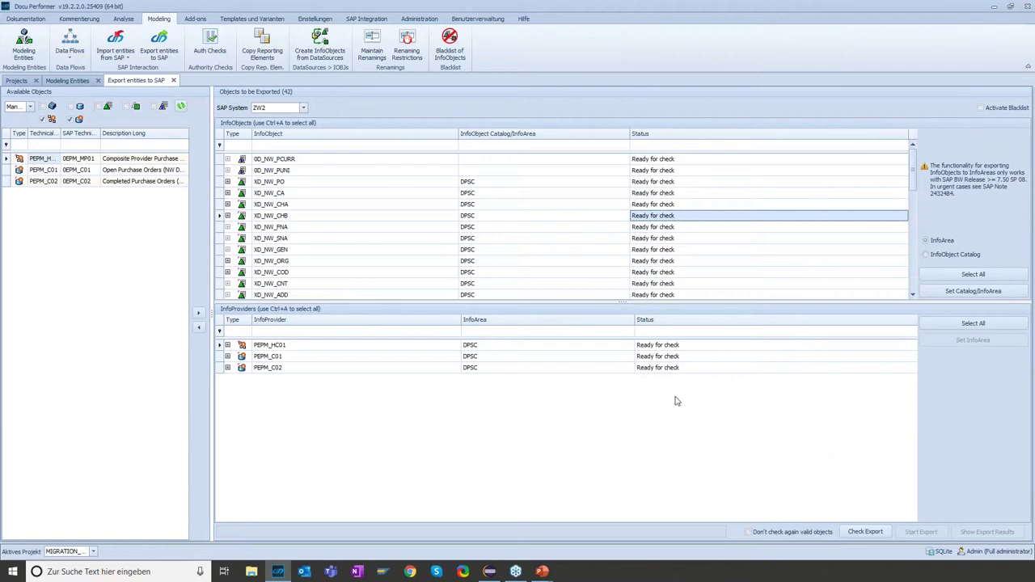
Run the export check and review statuses: XD_NW objects Ready for export, 0D_NW objects Exists, no export
click(865, 532)
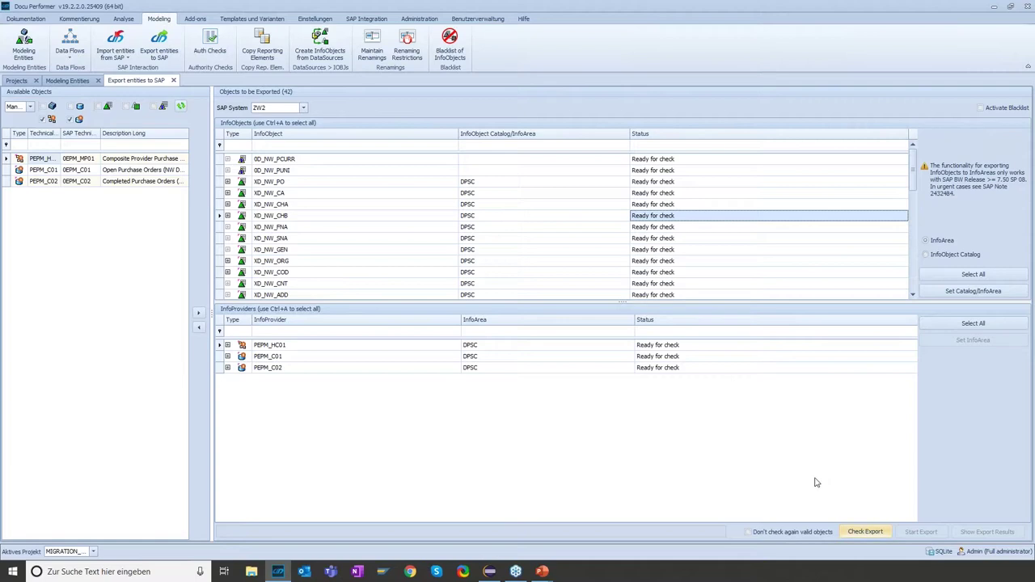
click(866, 533)
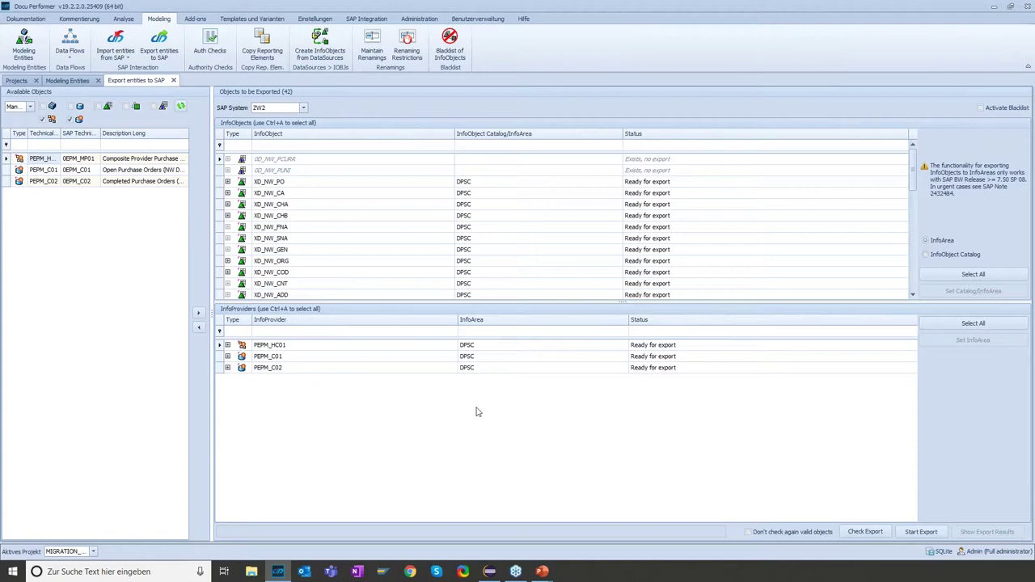
click(712, 207)
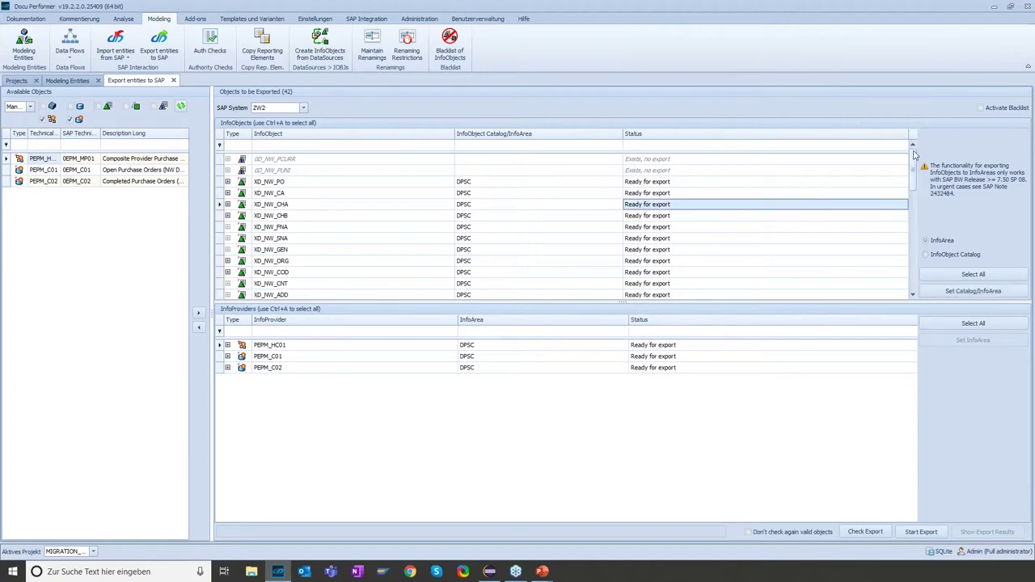
mouse_move(914, 159)
mouse_down()
mouse_move(914, 169)
mouse_move(915, 156)
mouse_up()
click(698, 171)
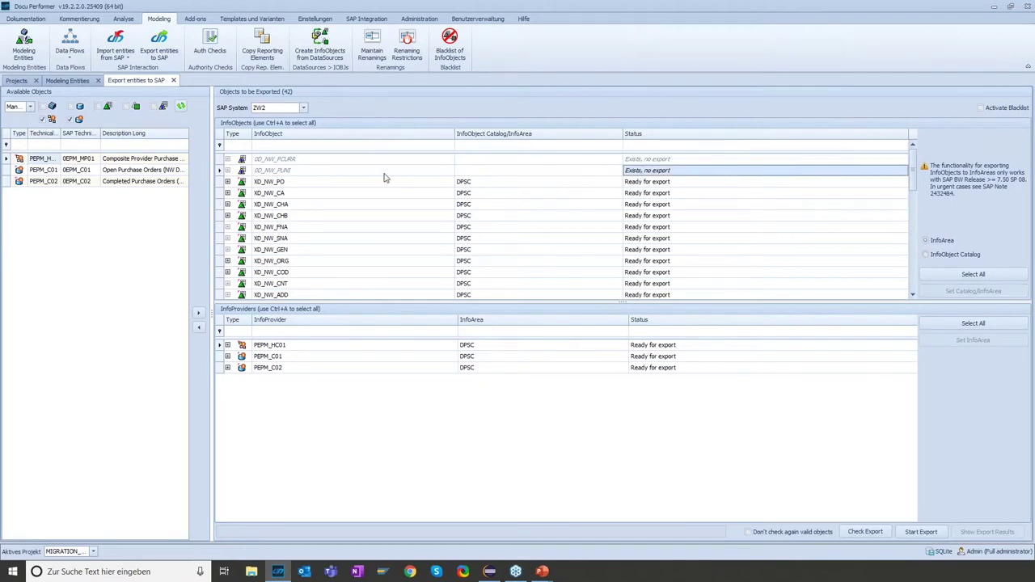
click(272, 161)
click(278, 169)
click(286, 158)
click(695, 170)
click(696, 161)
drag(914, 183, 912, 296)
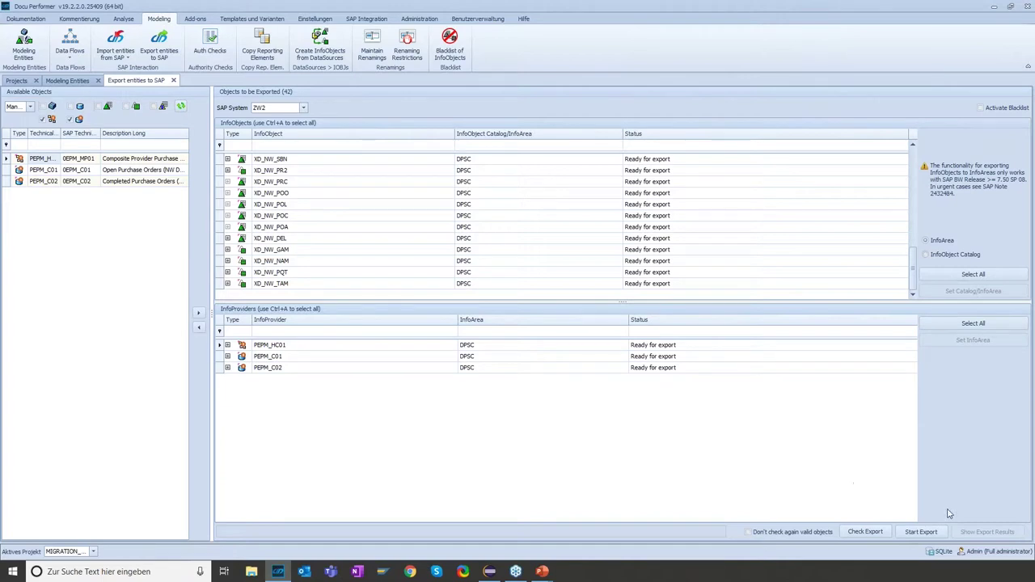
Start the export to ZW2 and switch to Eclipse IDE while it runs
click(921, 533)
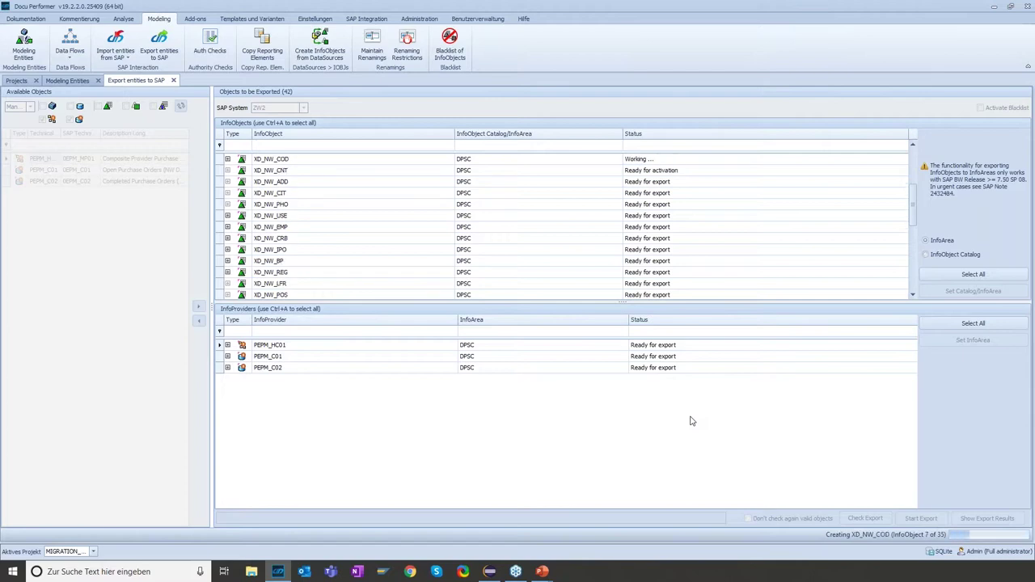
click(489, 572)
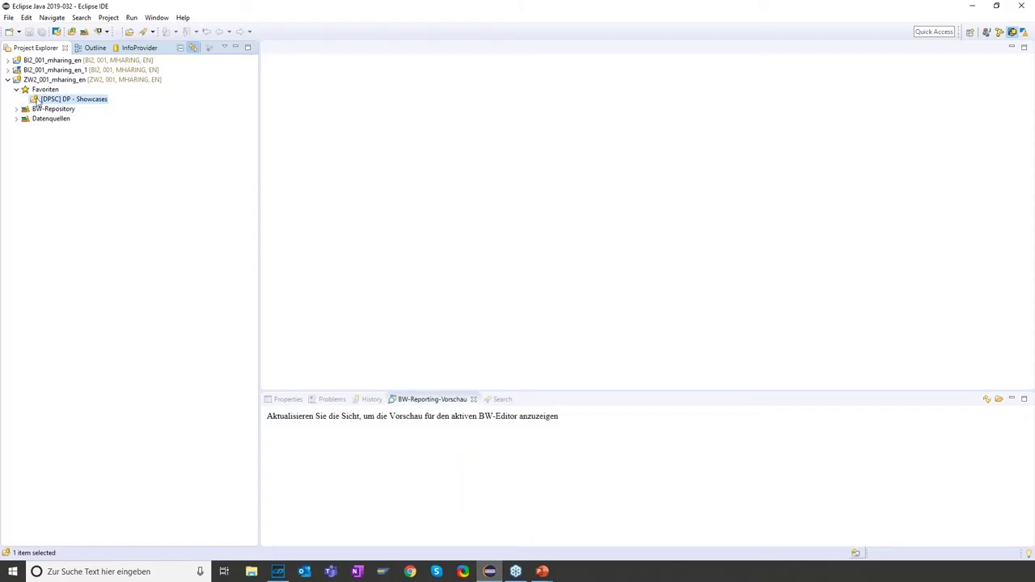
Refresh [DPSC] DP - Showcases, expand Characteristic and Key Figure, then return to Docu Performer
click(45, 99)
right_click(75, 101)
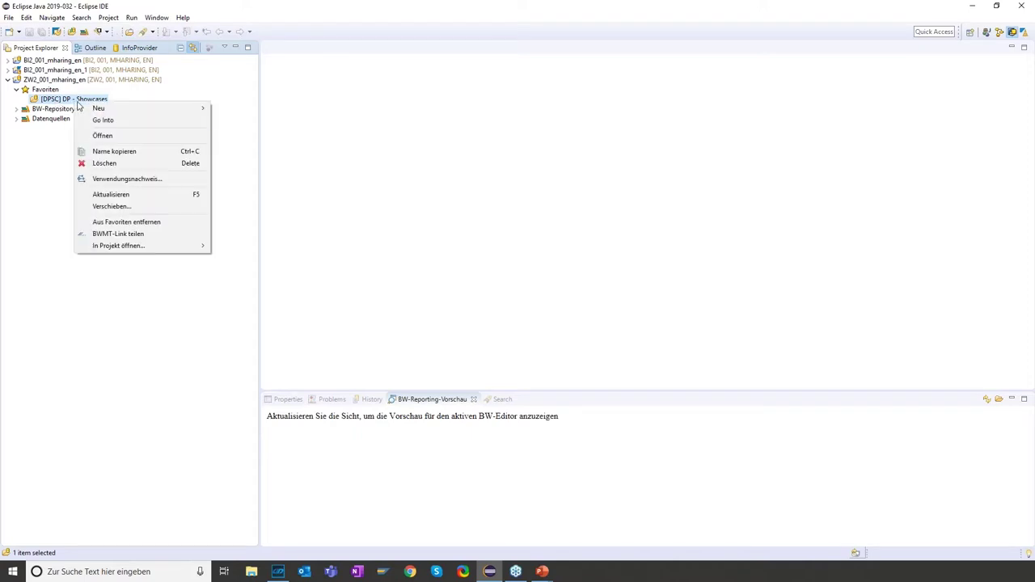
click(126, 194)
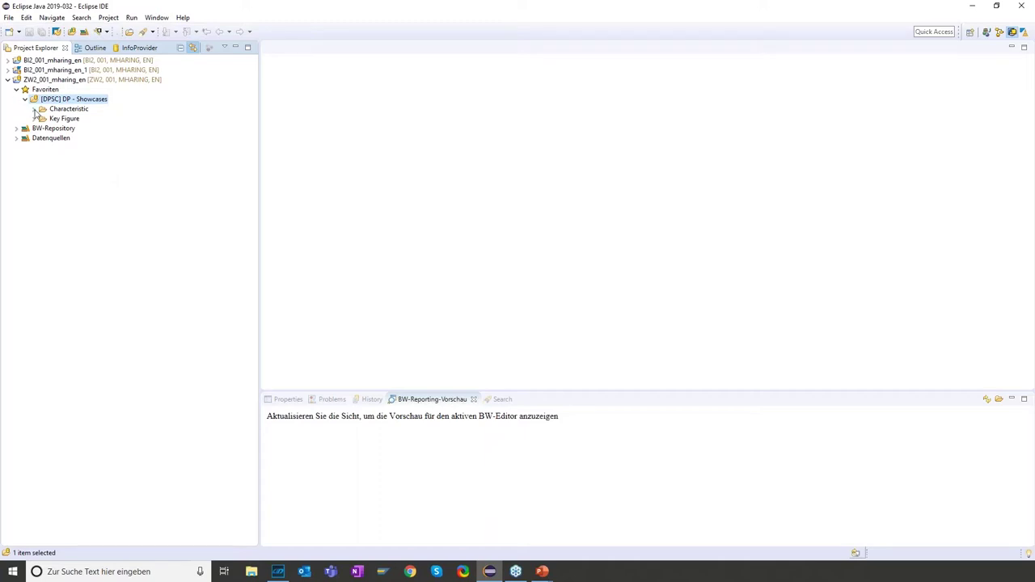
click(35, 110)
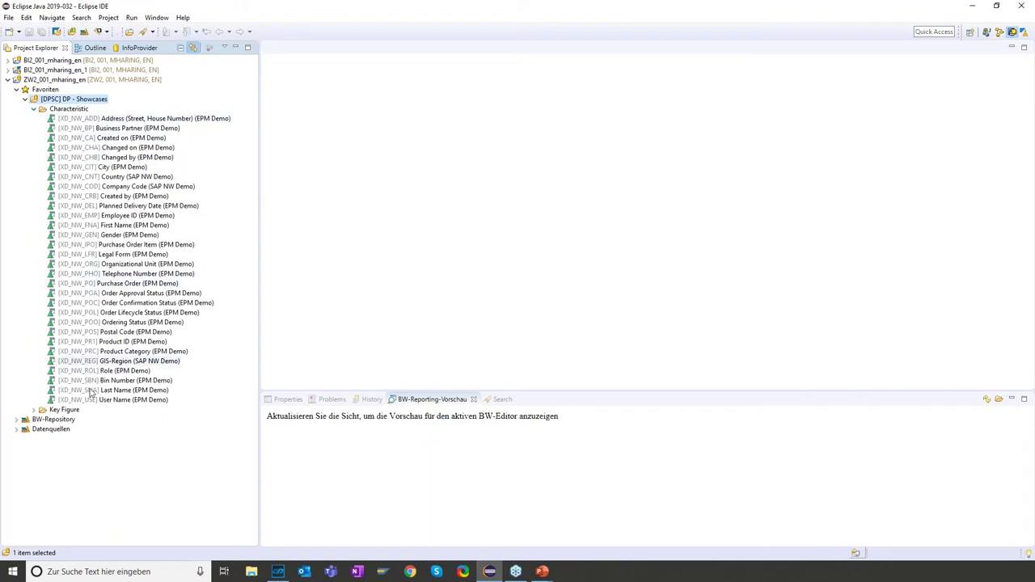
click(34, 410)
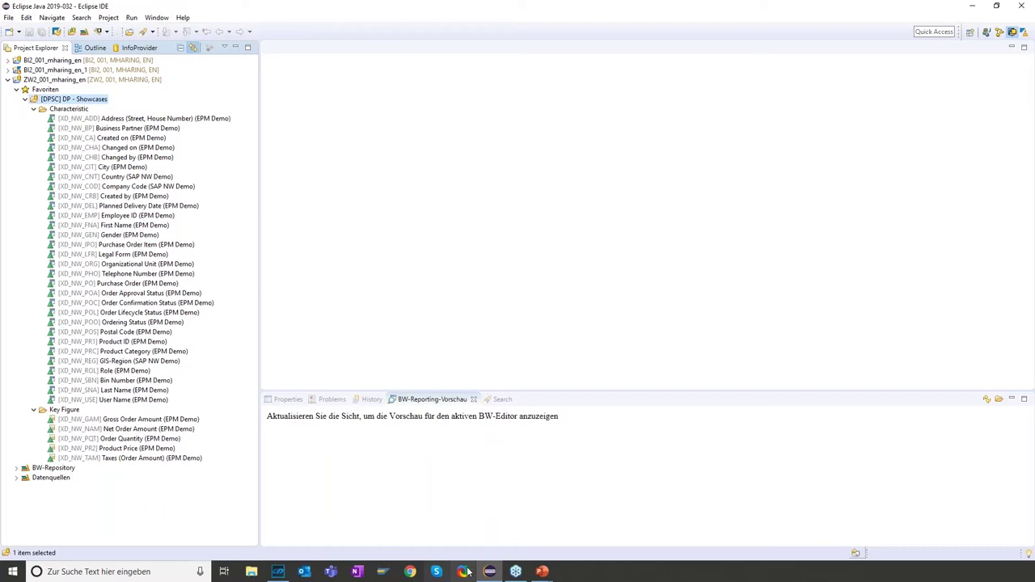
click(279, 572)
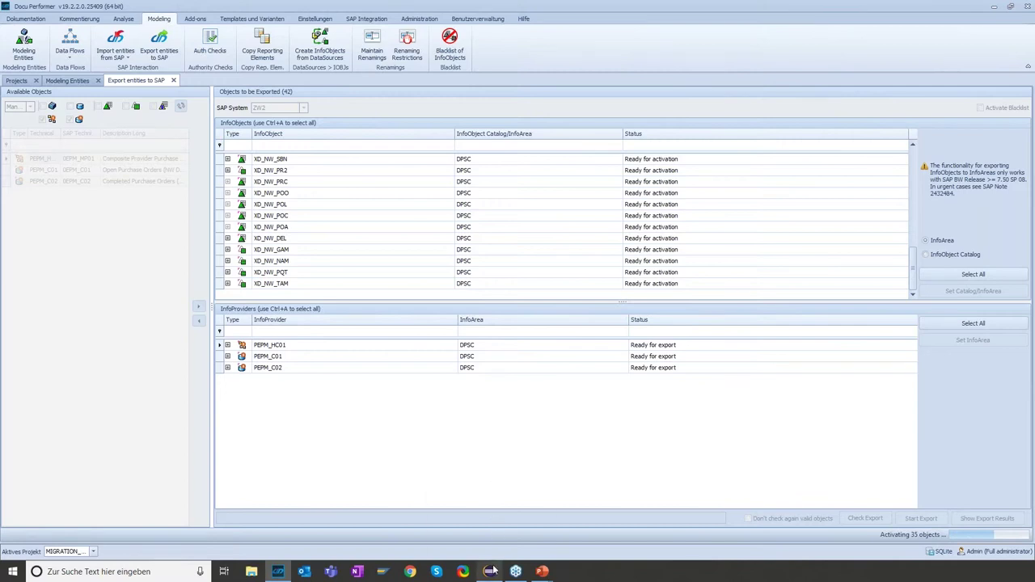
Once the PEPM export is under way, return to Eclipse IDE and open the DP - Showcases context menu
mouse_move(492, 571)
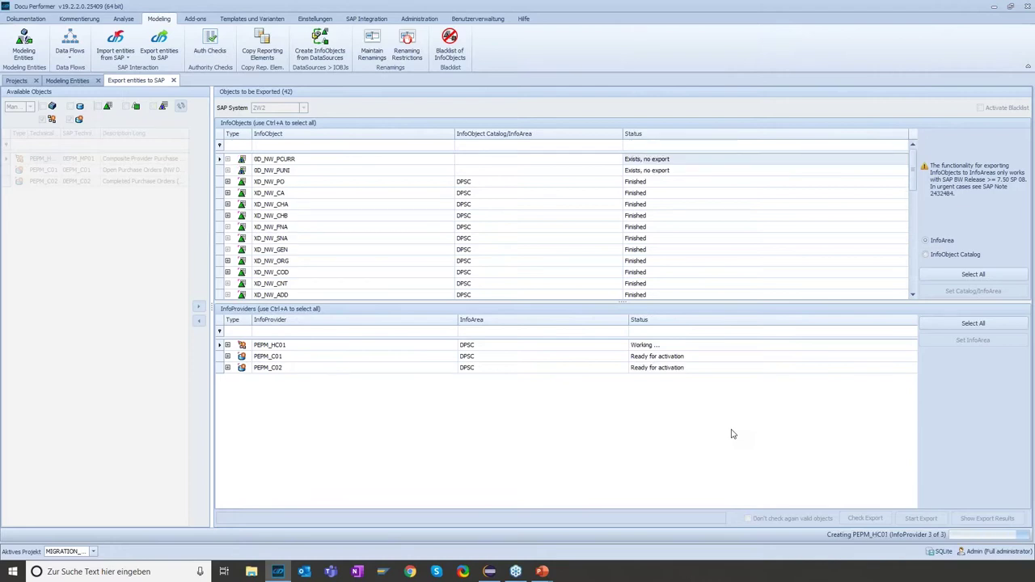
click(490, 572)
right_click(55, 98)
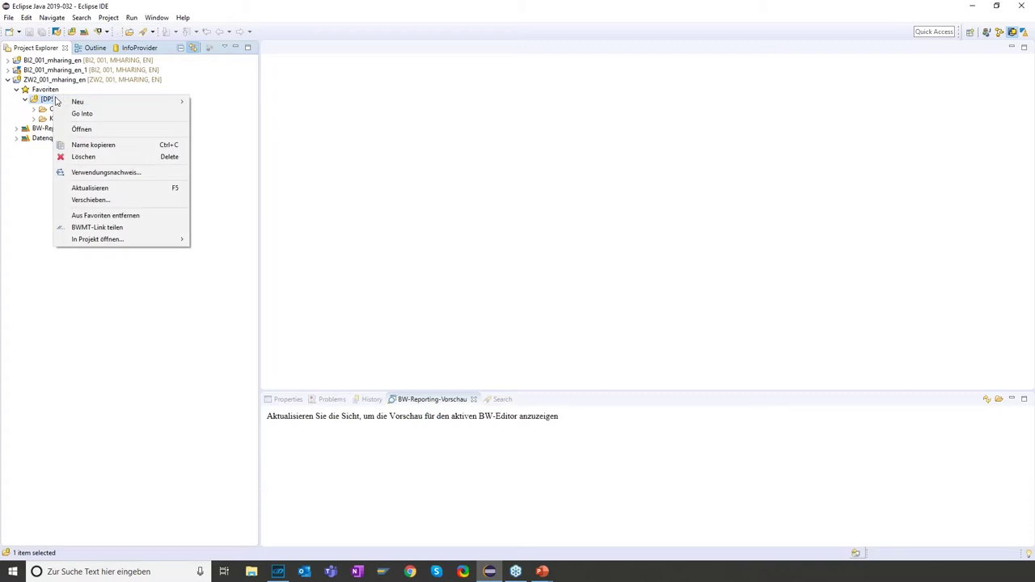
Refresh DP - Showcases and confirm PEPM_C01, PEPM_C02 and PEPM_HC01 are listed, then return to Docu Performer
click(110, 188)
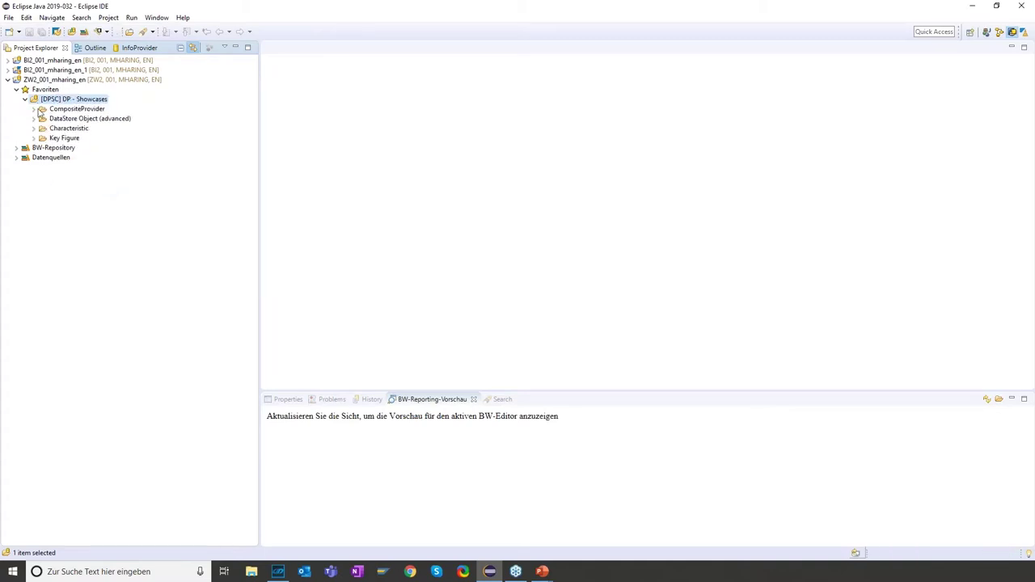
click(34, 119)
click(81, 127)
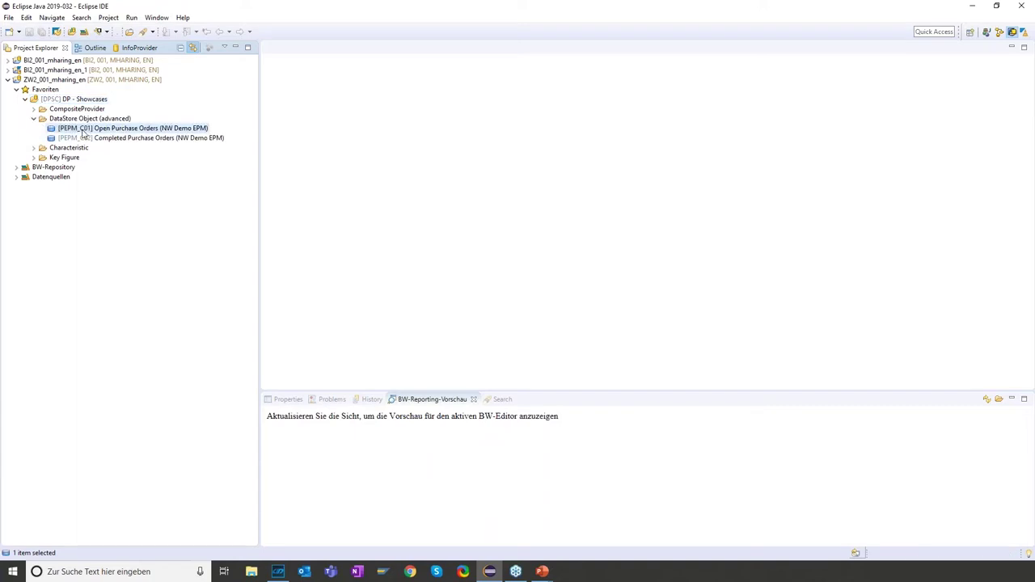
click(88, 138)
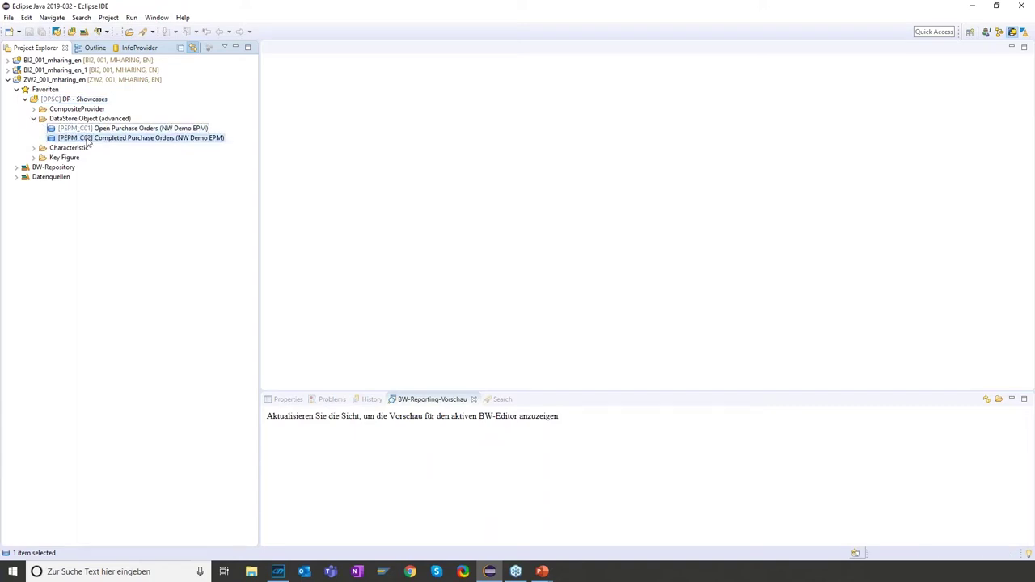
click(34, 109)
click(59, 119)
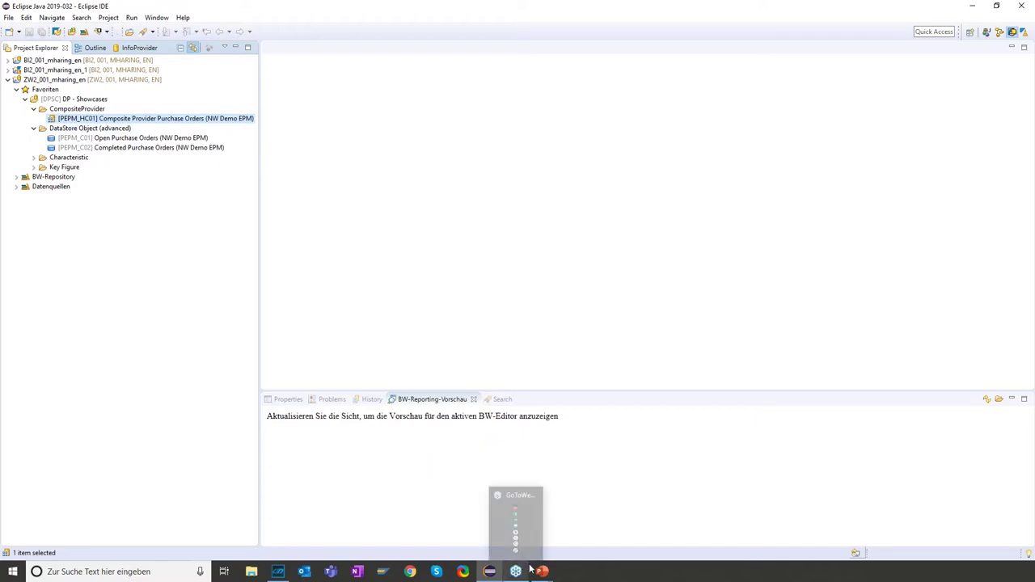
click(277, 571)
scroll(639, 214, down, 2)
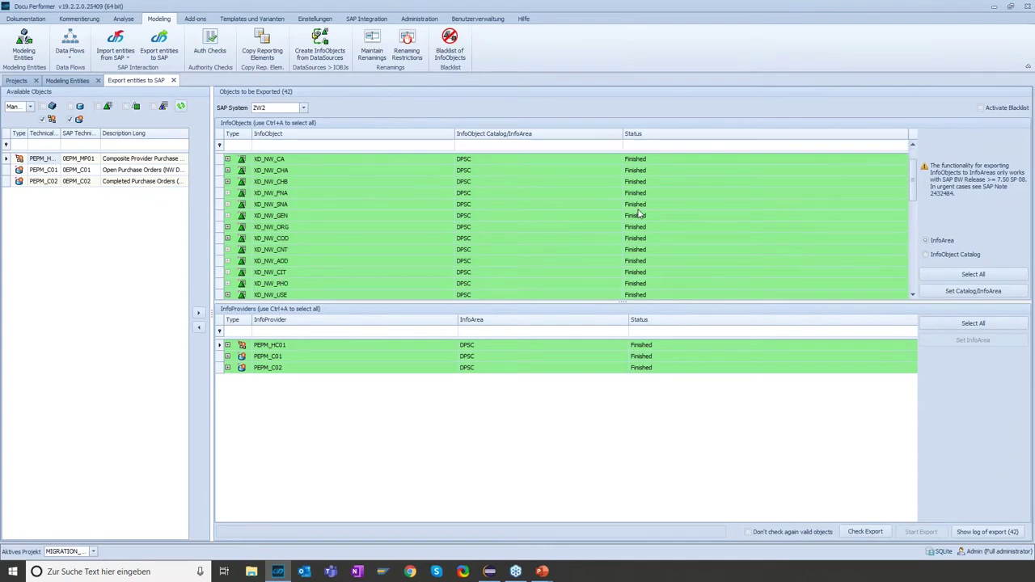
scroll(678, 222, down, 5)
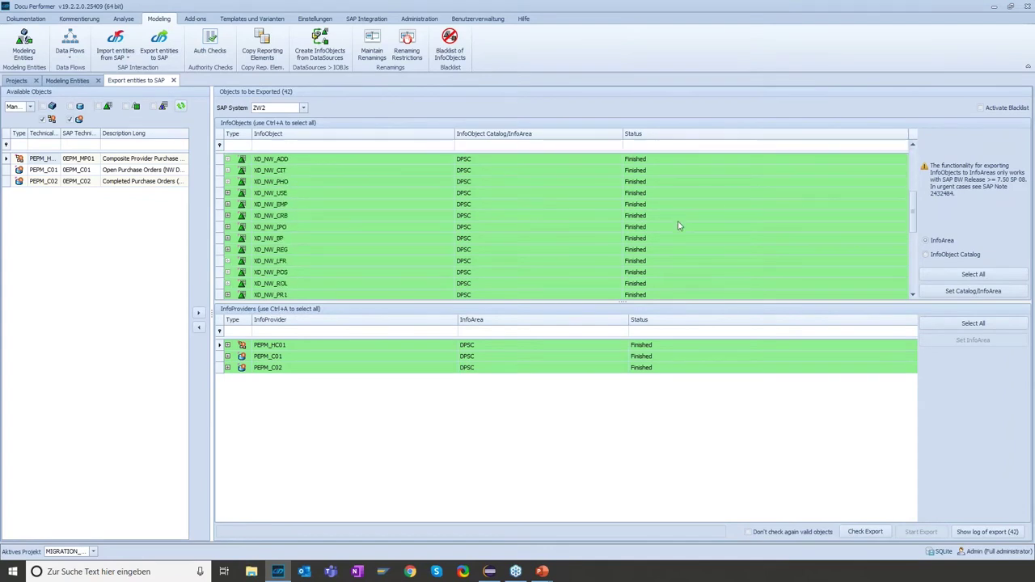
scroll(678, 226, down, 5)
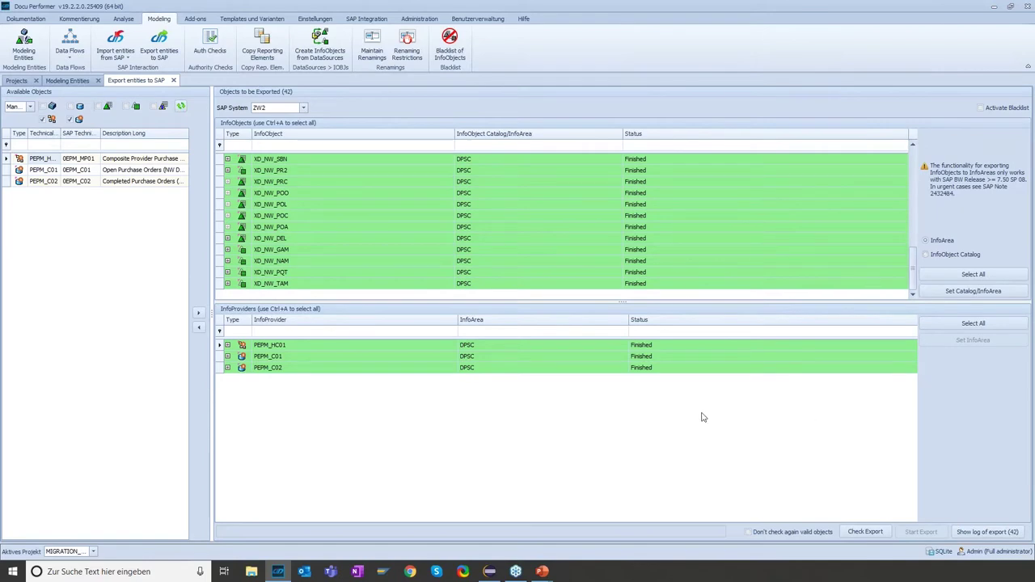
click(662, 346)
click(661, 359)
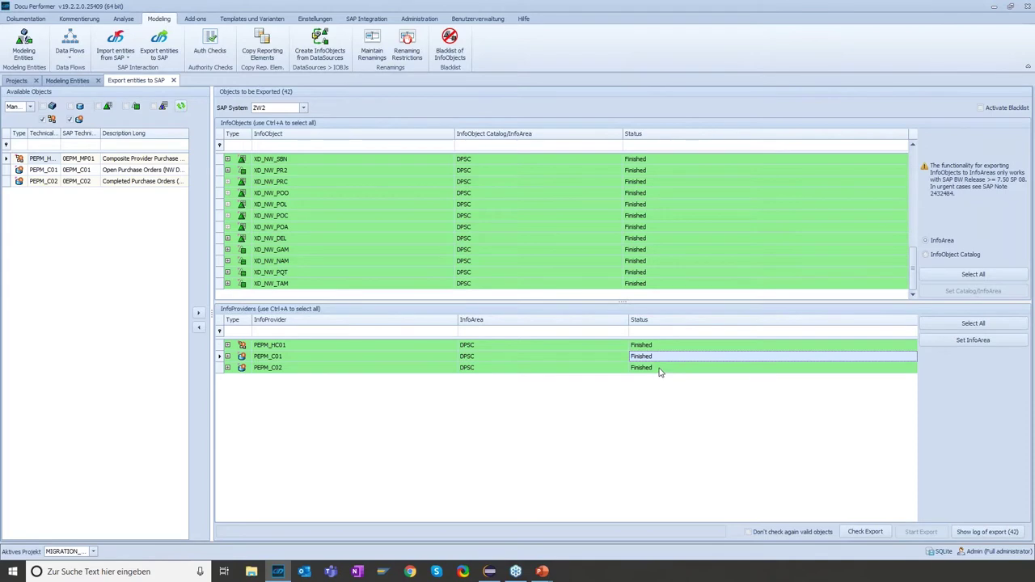
click(660, 370)
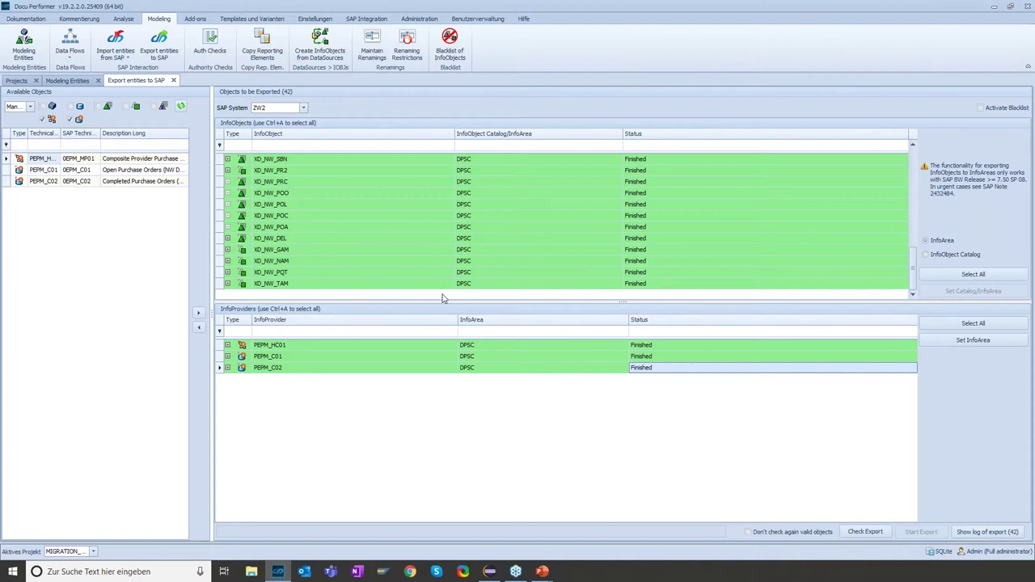
click(320, 229)
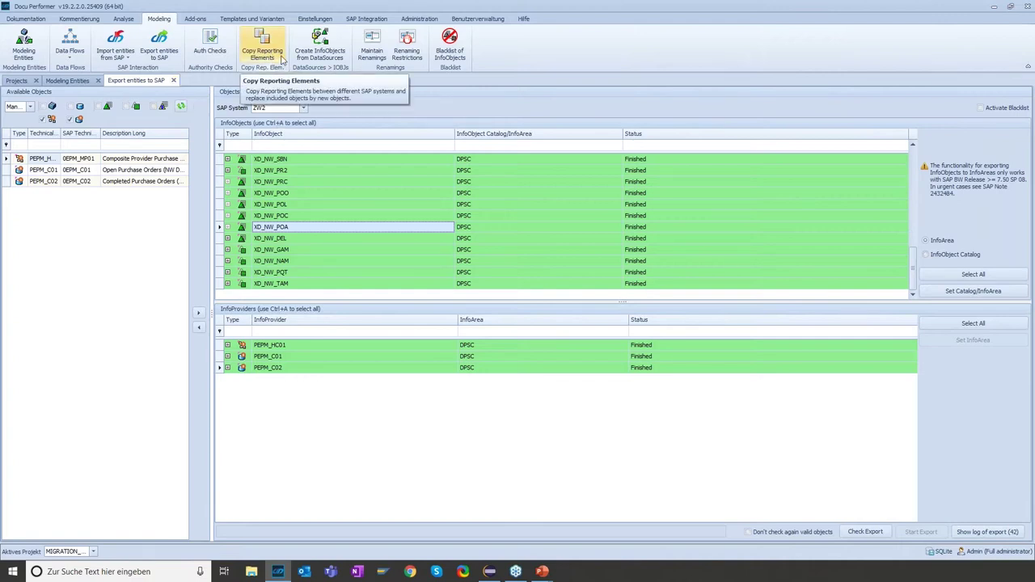
In the reporting-element copy tool, pick source query XEPM_MP01_Q0001 from system BI2
click(283, 59)
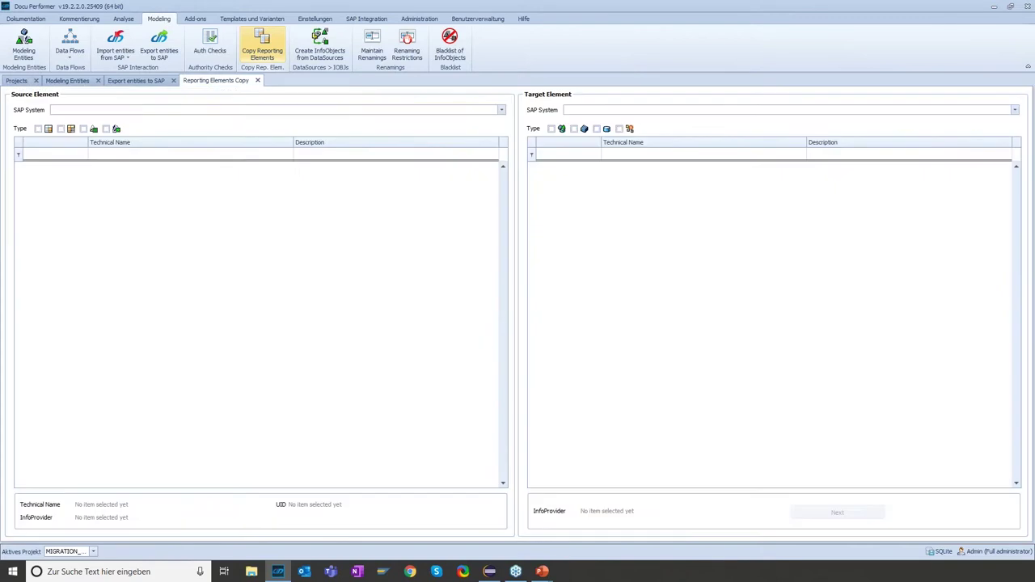
click(268, 111)
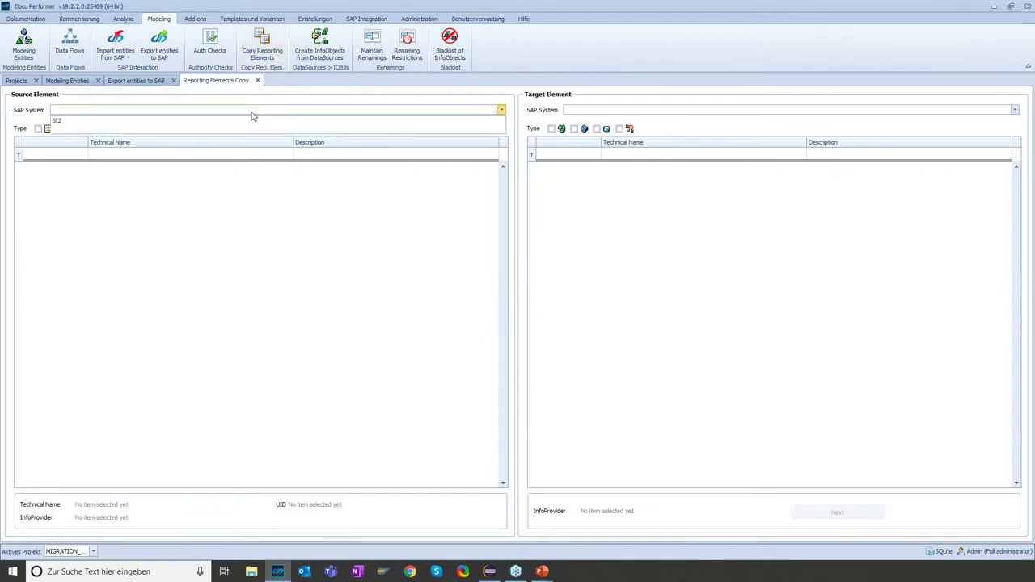
click(250, 122)
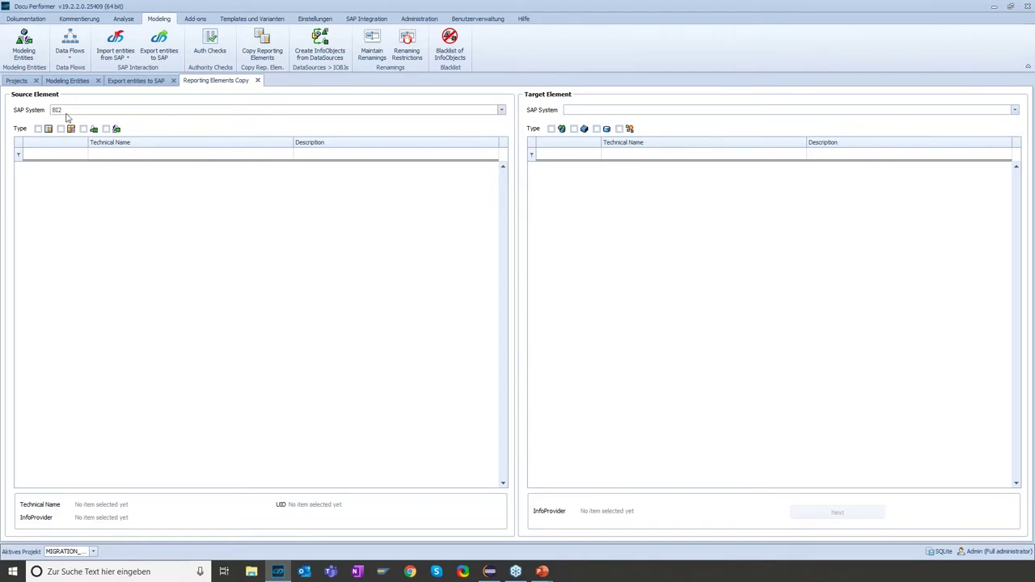
click(38, 130)
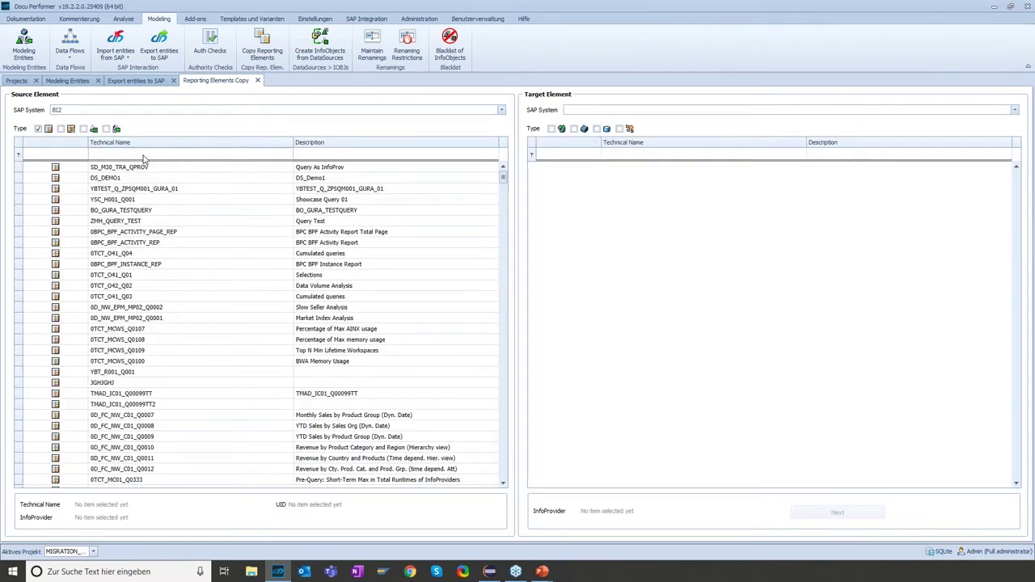
click(144, 157)
text(XEPm)
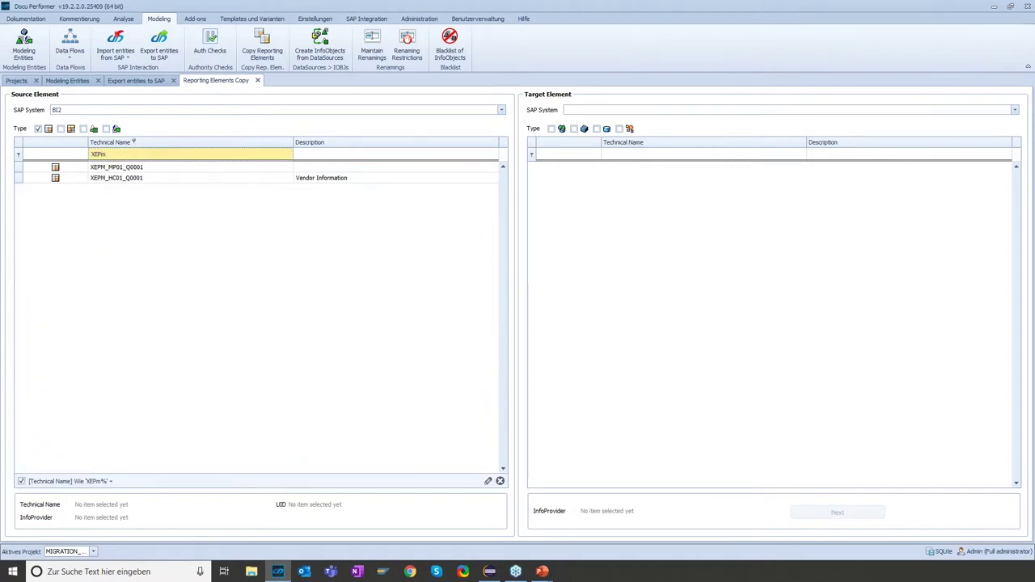
click(133, 168)
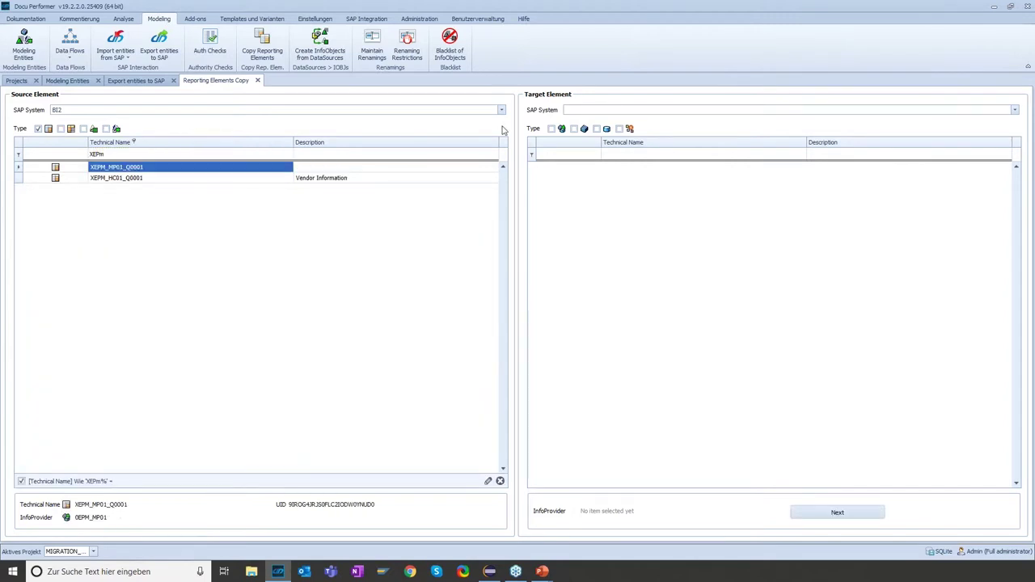
Set target system ZW2 with CompositeProvider PEPM_HC01 and proceed to the copy details
click(620, 112)
click(608, 121)
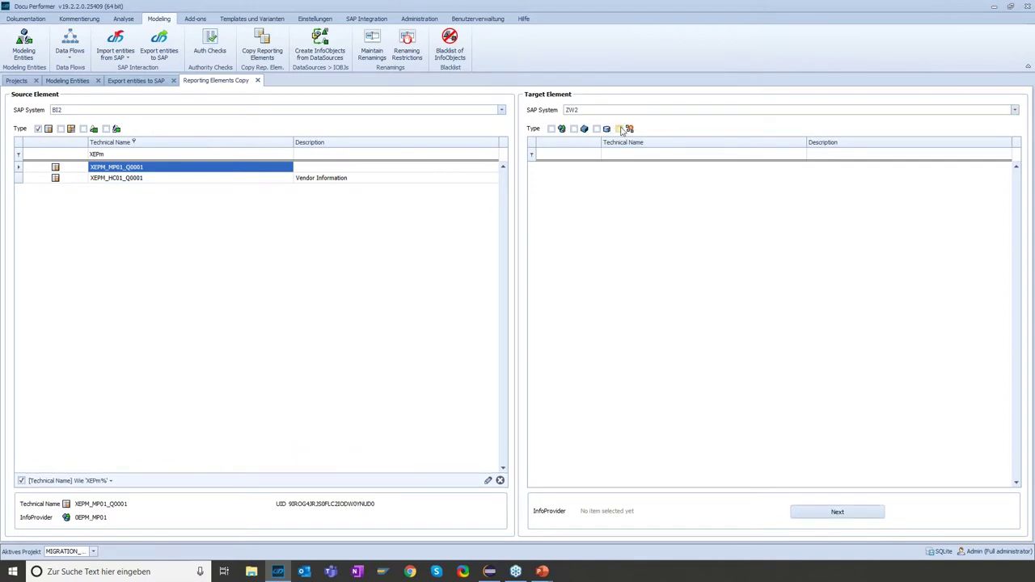
click(620, 128)
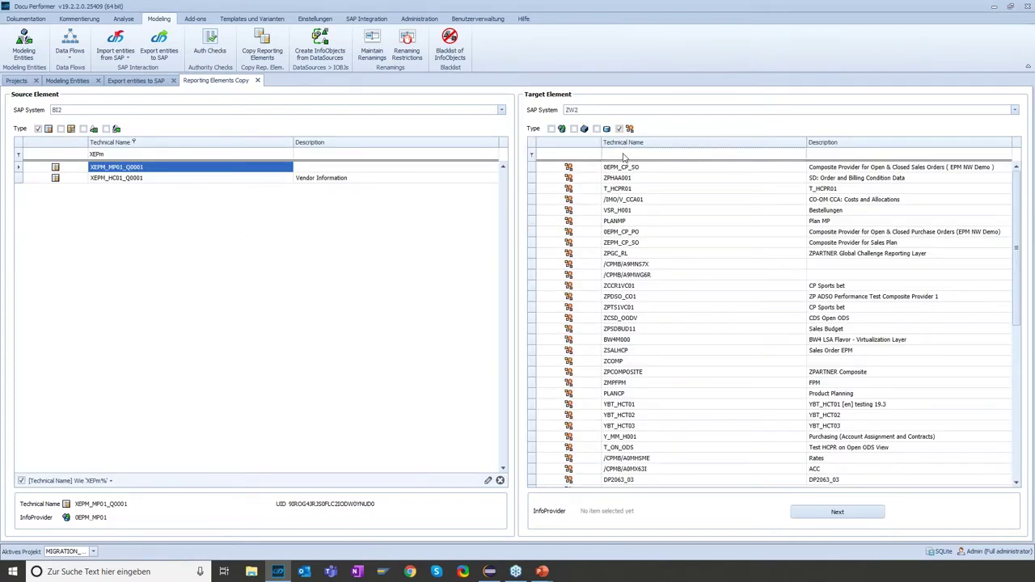
click(624, 155)
text(PEP)
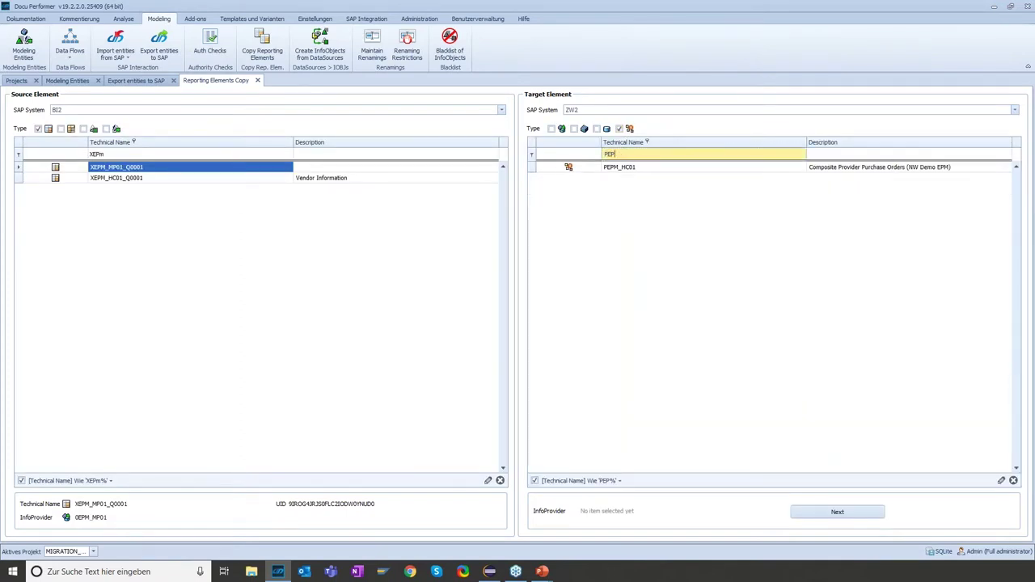
click(628, 167)
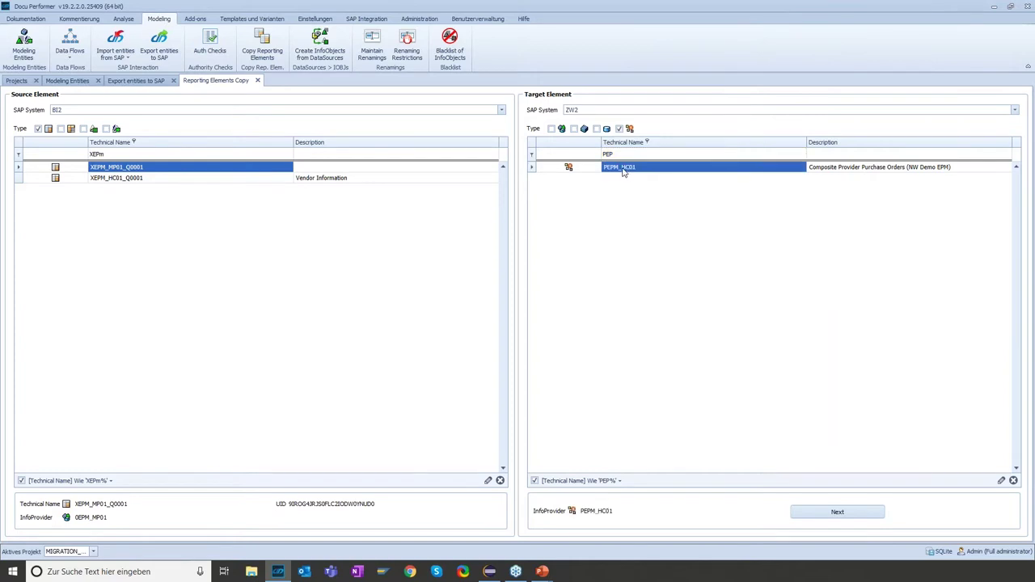
click(840, 510)
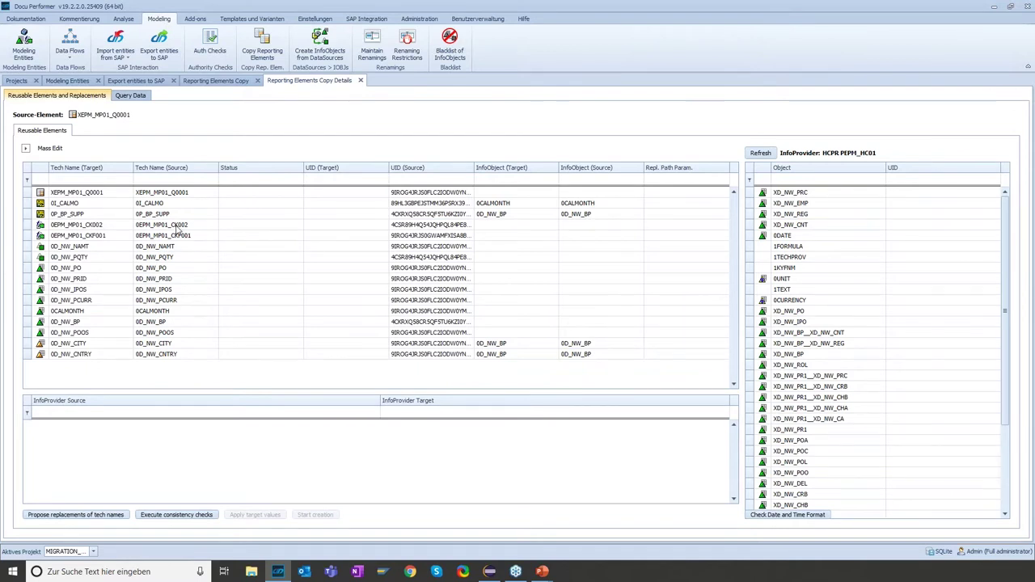
Sort the copy details descending by source technical name
click(133, 205)
click(170, 167)
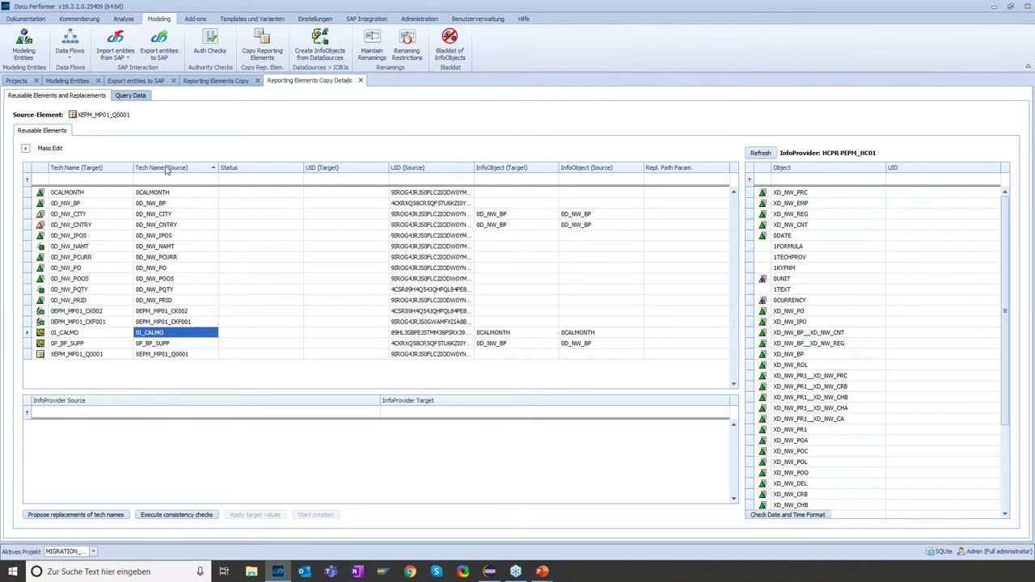
click(167, 169)
Review elements 0P_BP_SUPP, 0EPM_MP01_CKF001, 0D_NW_PRID and 0D_NW_PQTY
click(162, 193)
click(162, 204)
click(161, 224)
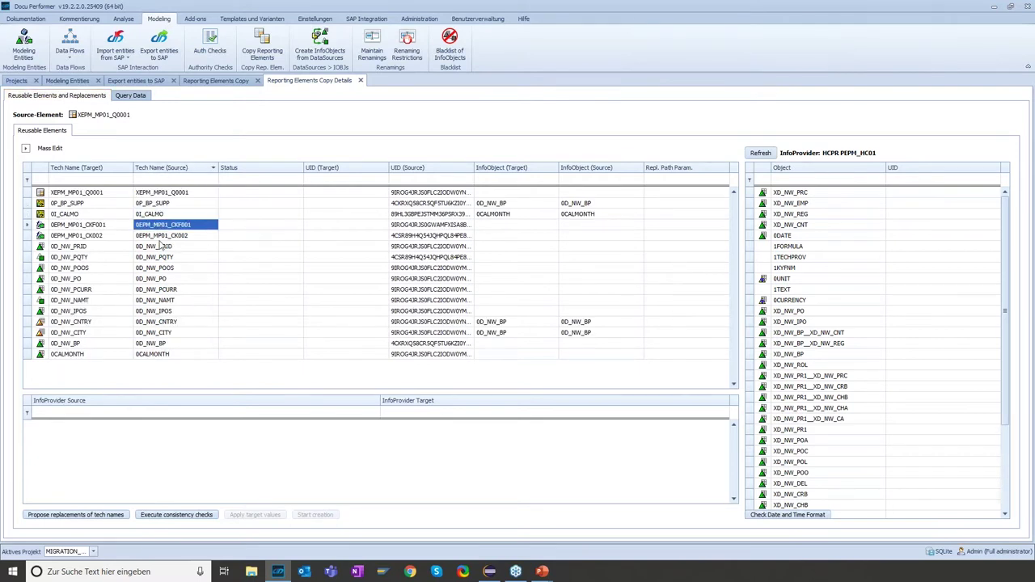
click(161, 246)
click(65, 256)
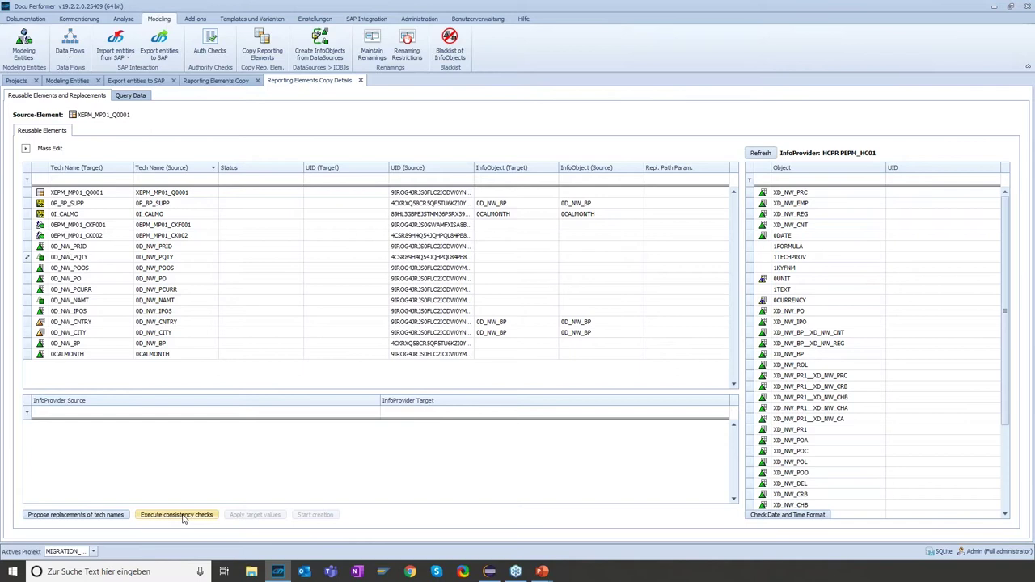
Run the consistency checks and review the statuses of 0EPM_MP01_CKF001 and the 0D_NW elements
click(182, 515)
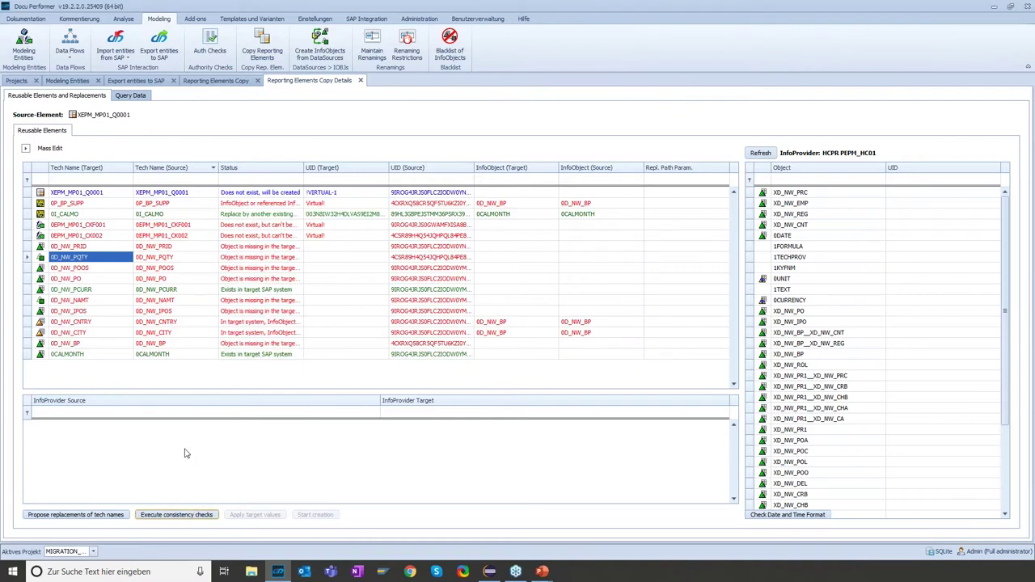
drag(185, 302, 184, 338)
click(183, 270)
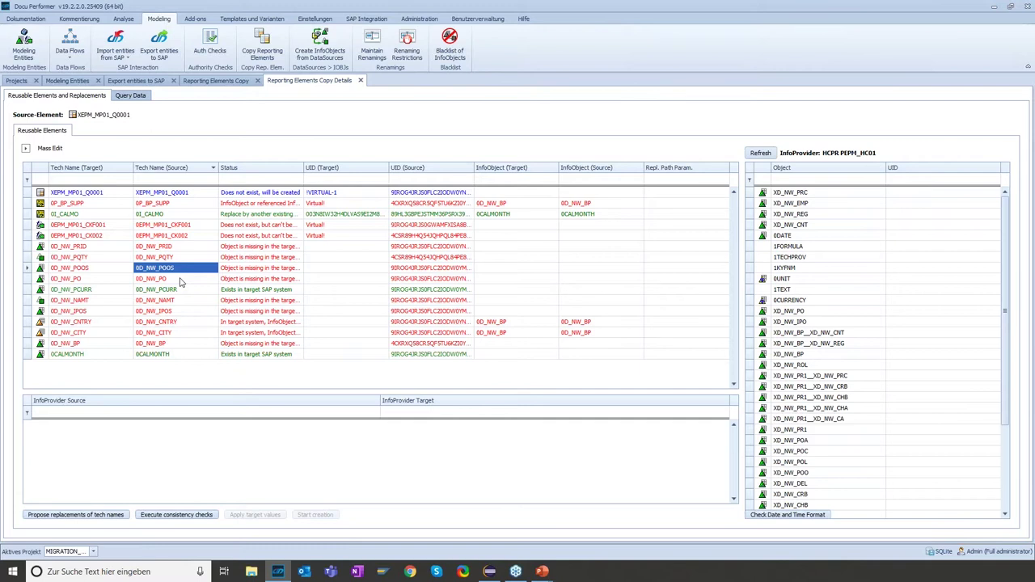
click(174, 228)
click(174, 247)
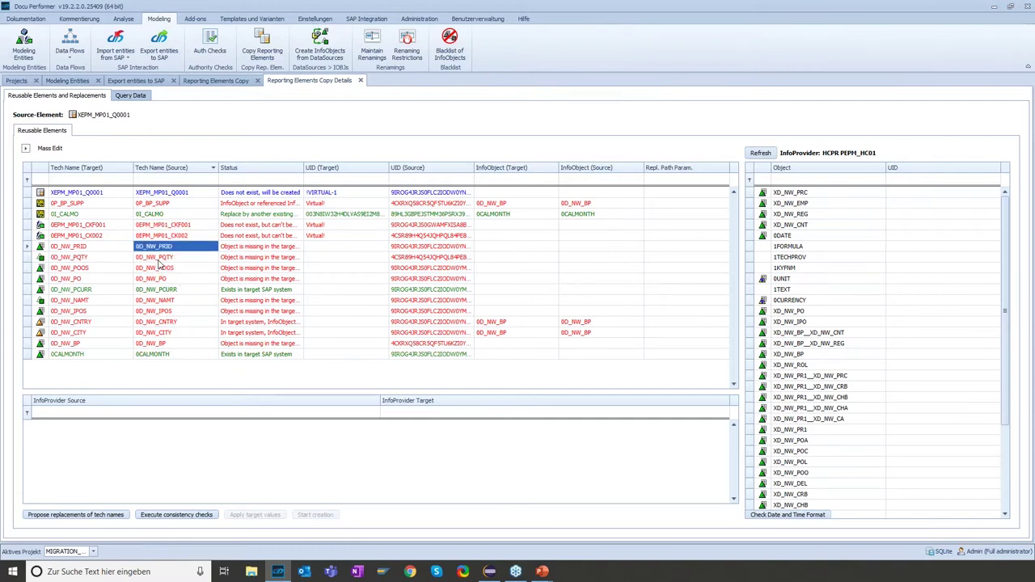
click(161, 258)
click(163, 269)
click(165, 279)
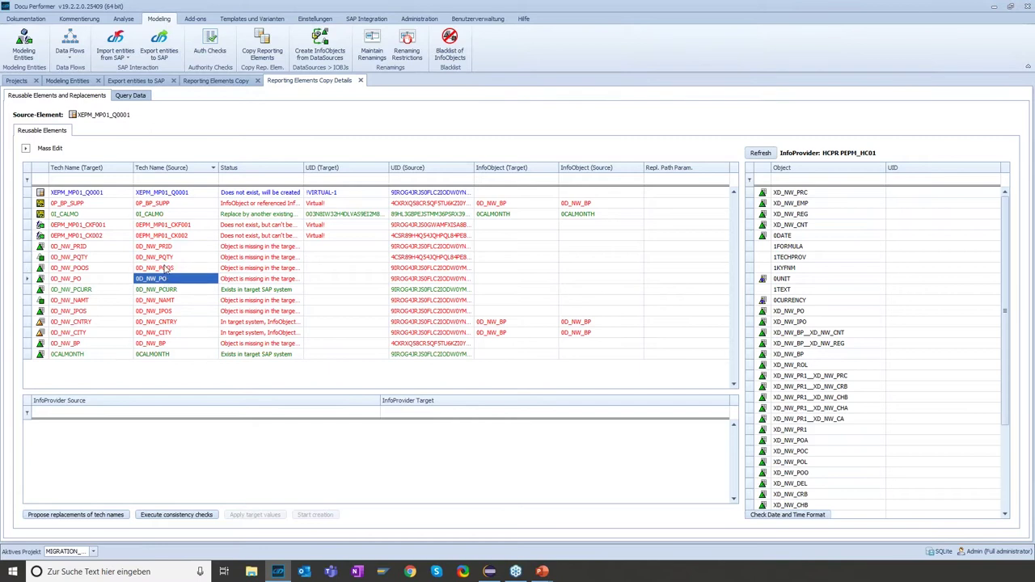
click(166, 268)
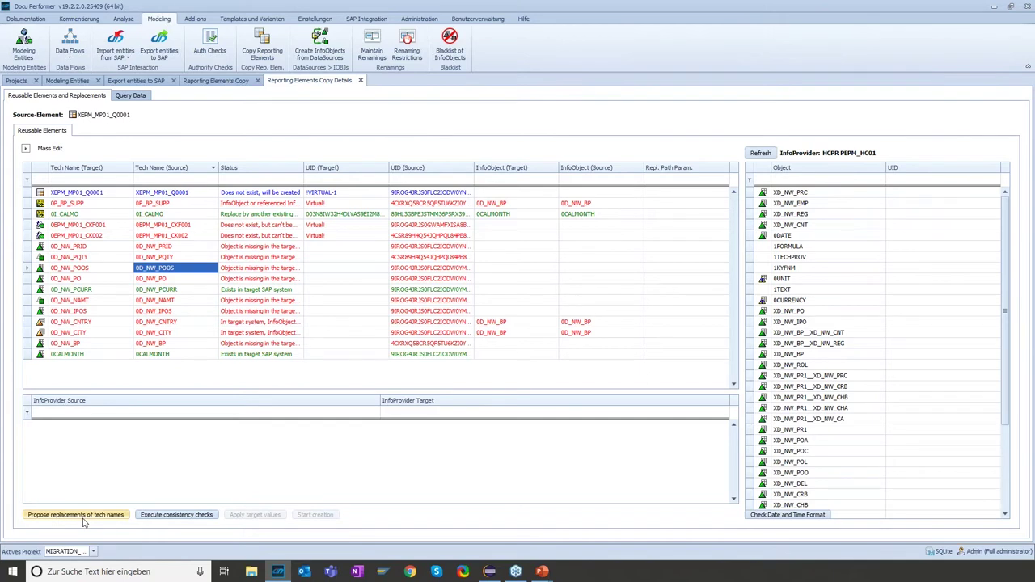
Propose replacement names and review targets such as XD_NW_IPO, 0P_BP_SUPP, CKF001 and CK002
click(86, 519)
click(81, 519)
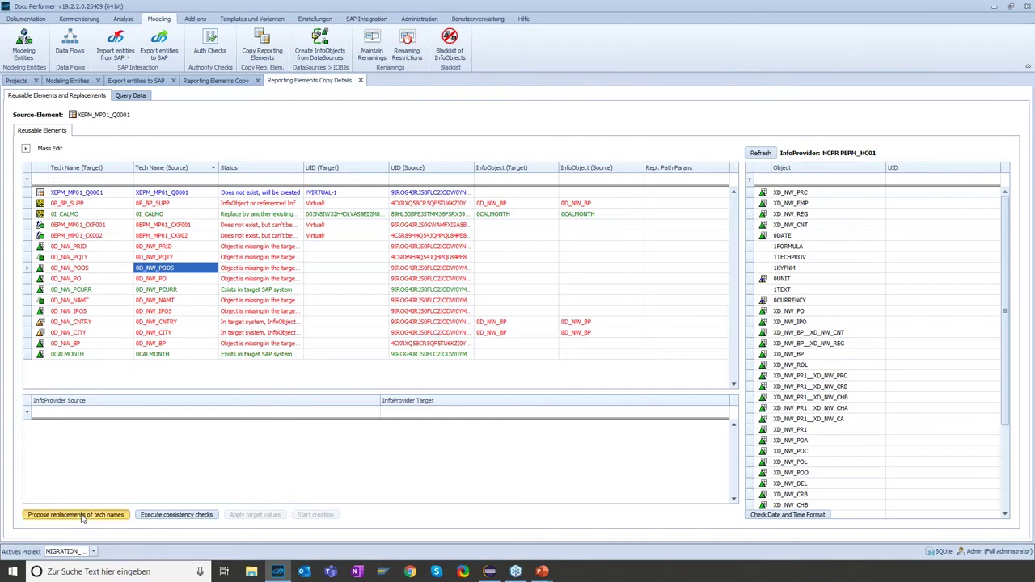
click(93, 310)
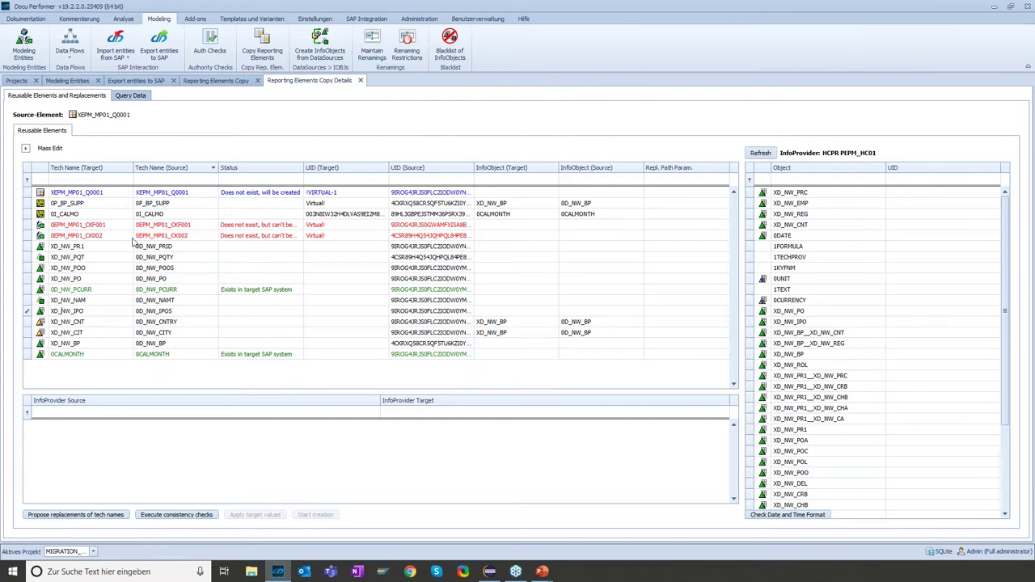
click(77, 204)
click(94, 226)
click(122, 235)
click(139, 227)
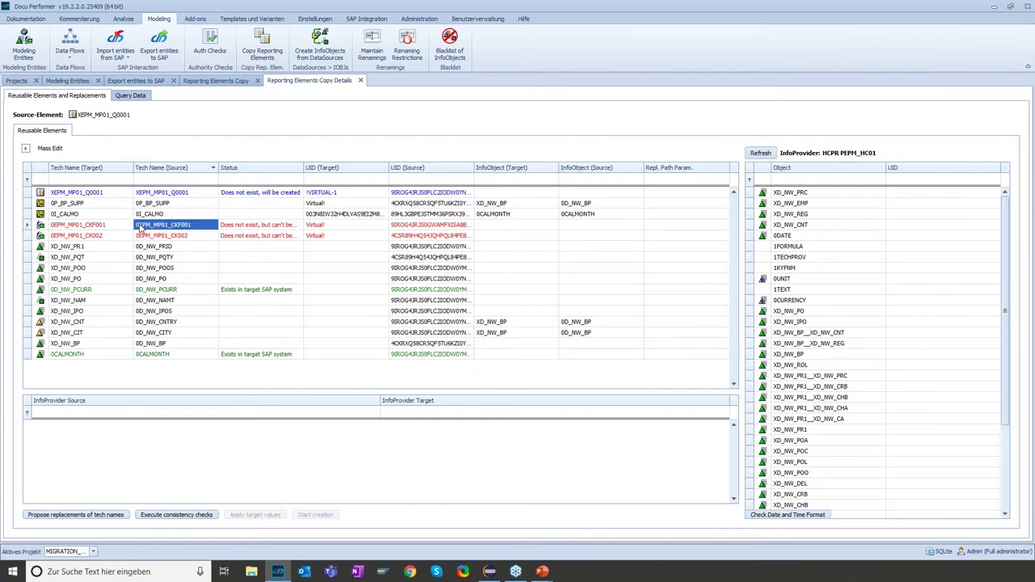
Rename the key figure targets to XPM_MP01_CKF001 and XEPM_MP01_CK002
click(55, 225)
key(BackSpace)
key(BackSpace)
text(X)
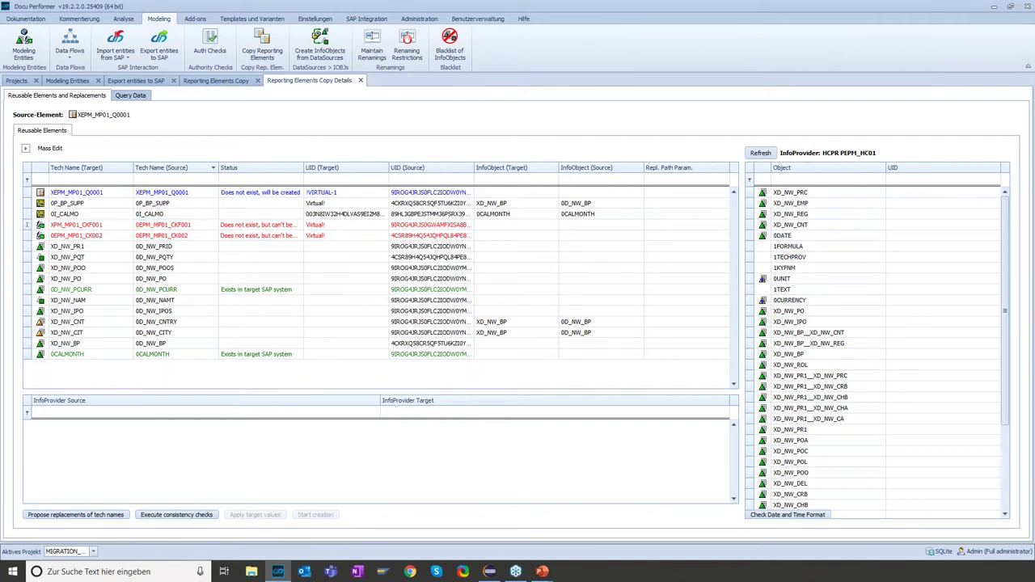
click(53, 235)
key(BackSpace)
text(X)
Rename 0P_BP_SUPP to XP_BP_SUPP and 0I_CALMO to XI_CALMO, then rerun consistency checks
click(53, 203)
key(BackSpace)
text(X)
click(52, 215)
key(BackSpace)
text(X)
click(213, 519)
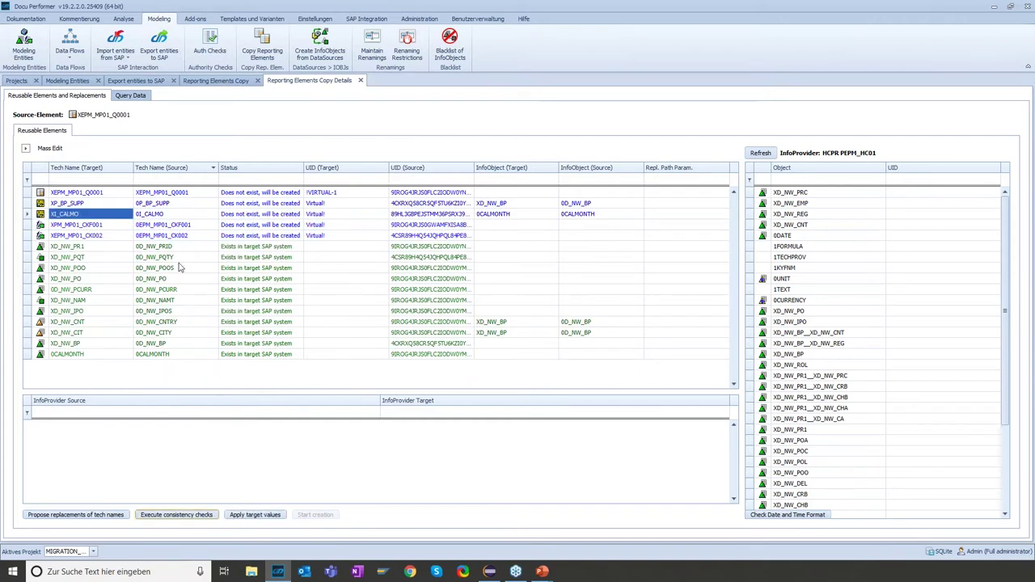
Widen the Status column and read the statuses of the first five elements
click(146, 246)
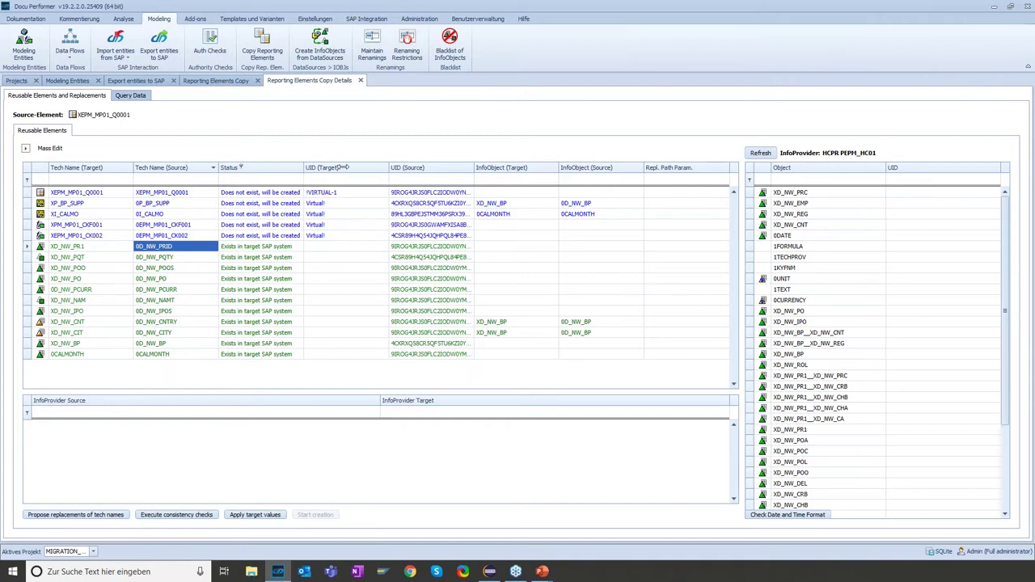
drag(305, 167, 362, 167)
click(283, 196)
drag(284, 204, 293, 235)
key(Up)
key(Up)
key(Up)
key(Up)
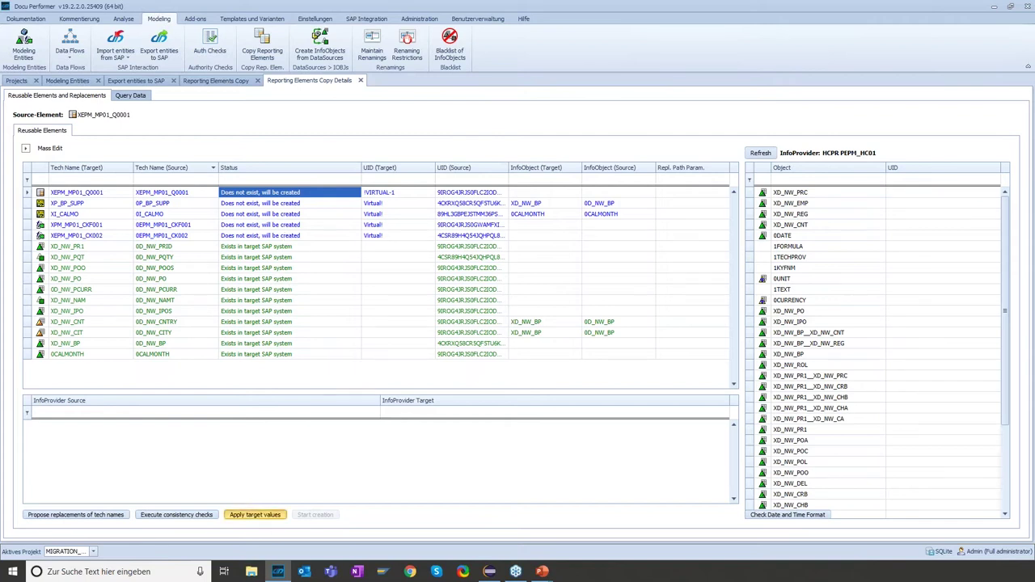
Apply the target values and create the copied query, confirming return code 0
click(255, 515)
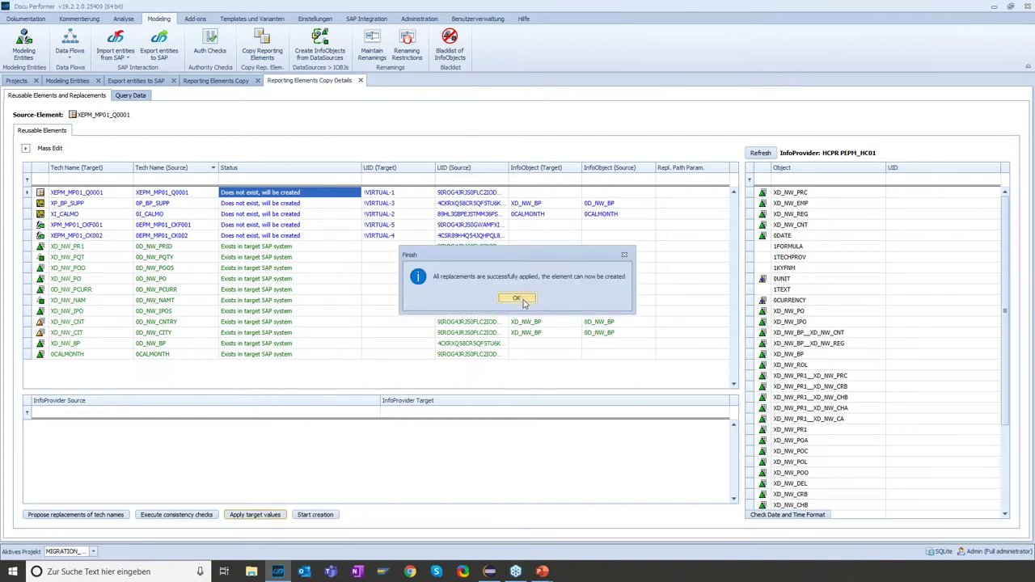
click(523, 301)
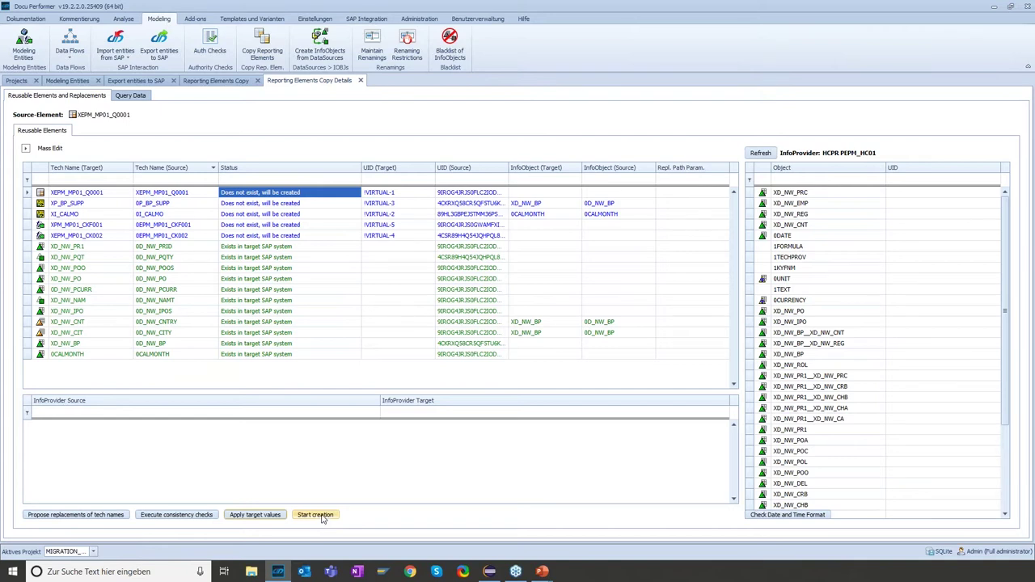
click(316, 515)
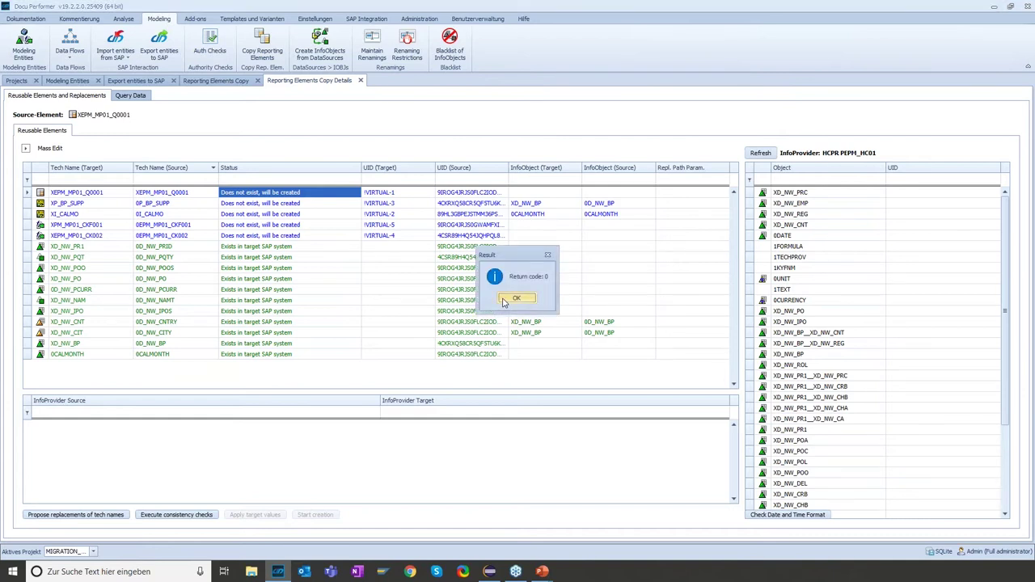
click(514, 298)
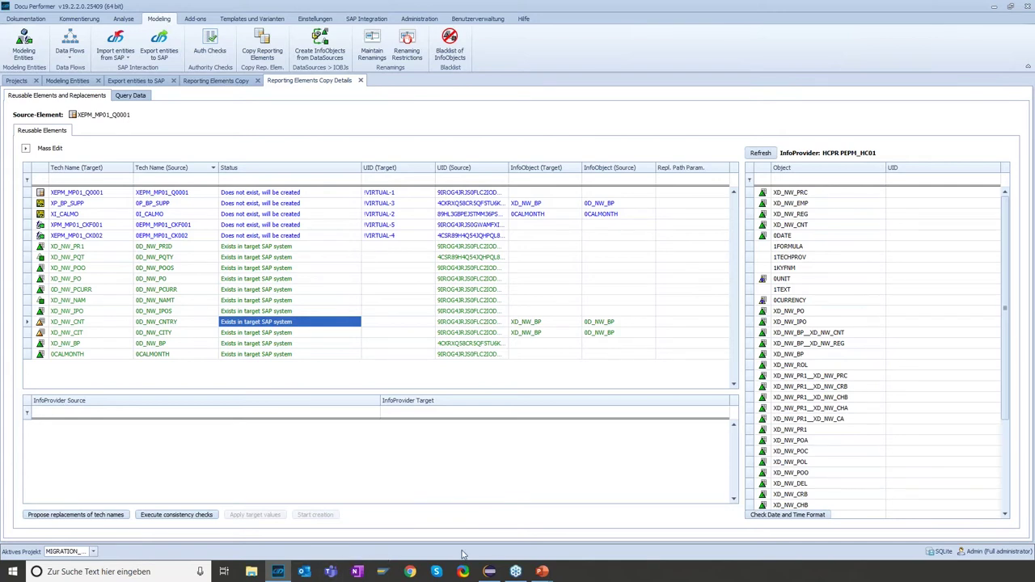
Present the Migration_Tool PowerPoint as a full-screen slide show
mouse_move(543, 573)
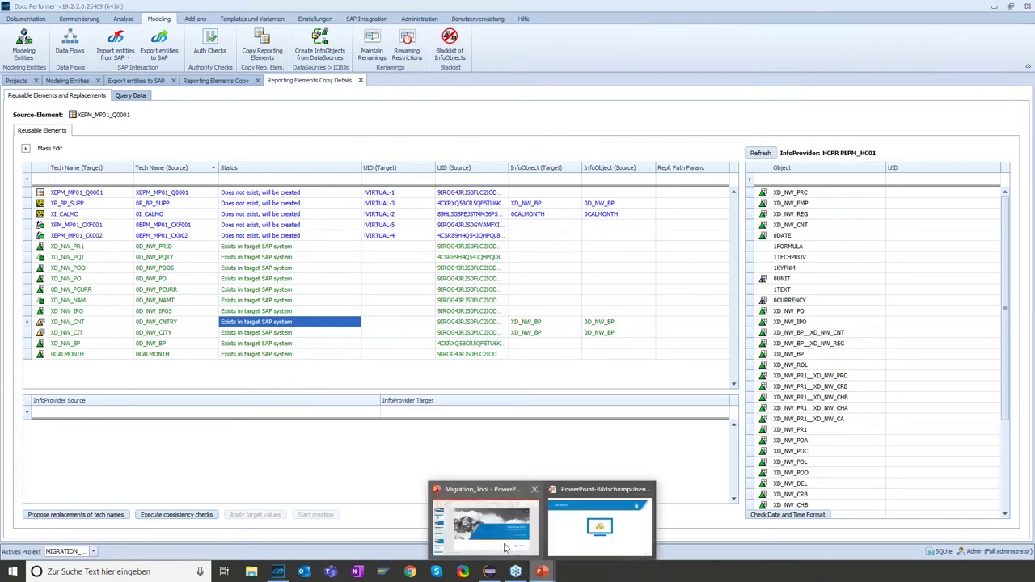
click(481, 518)
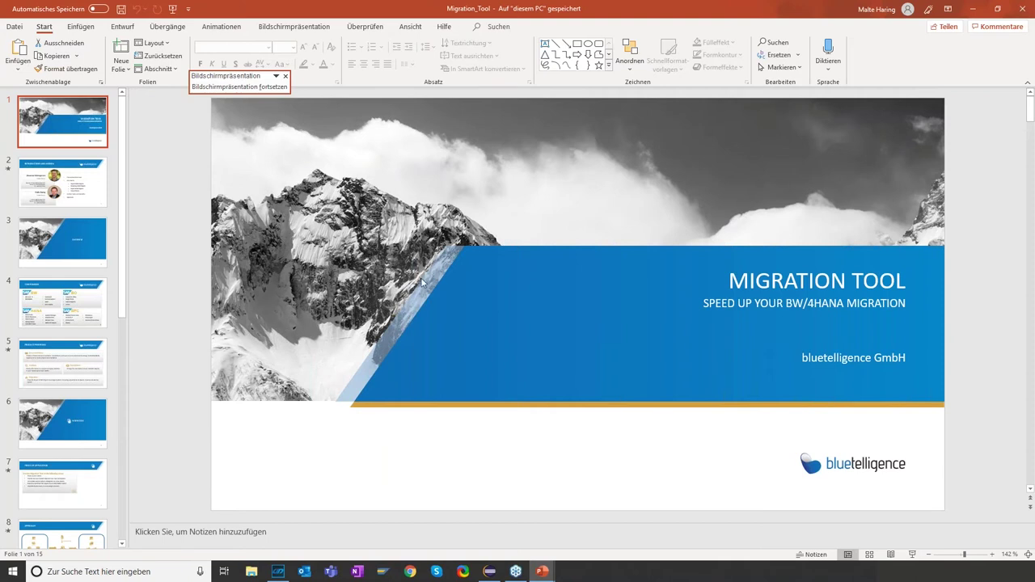
click(913, 555)
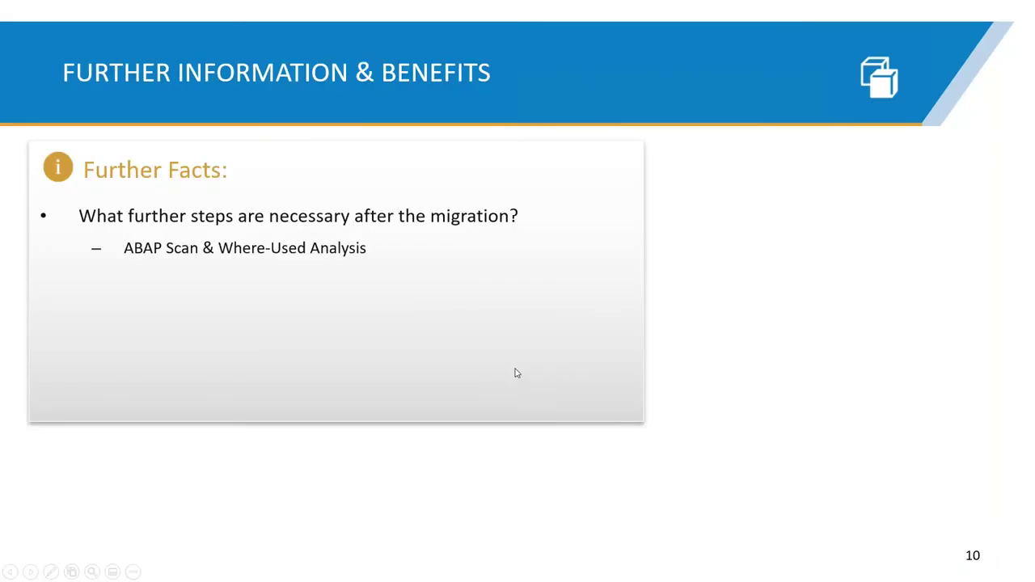